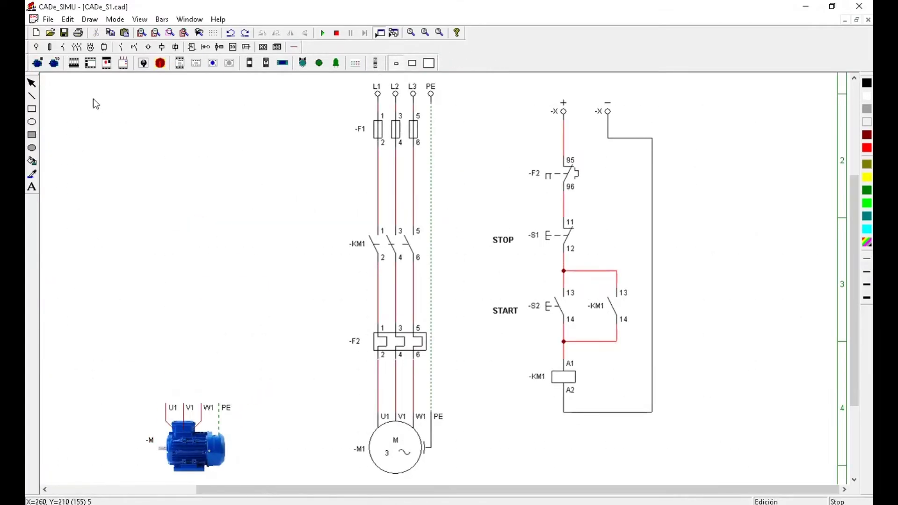
Stack thermal relay, contactor and circuit breaker pictures above the motor picture
left_click(123, 62)
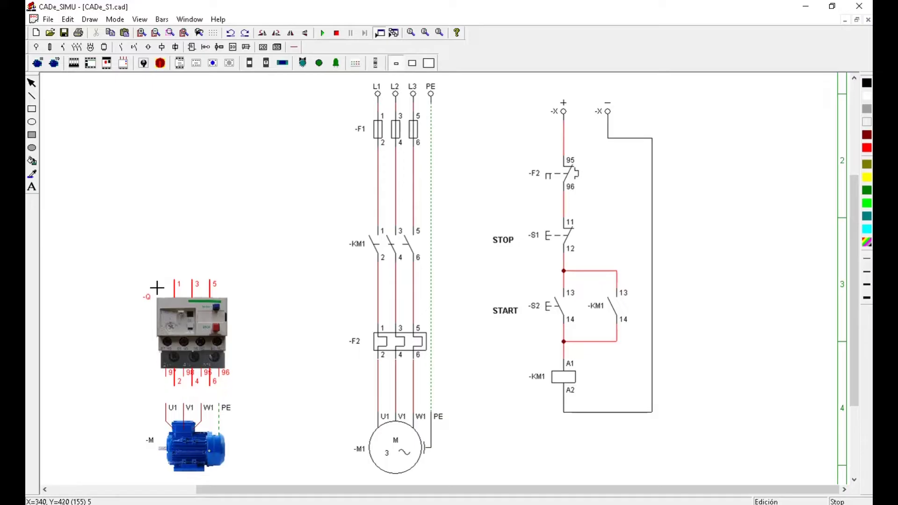
left_click(157, 288)
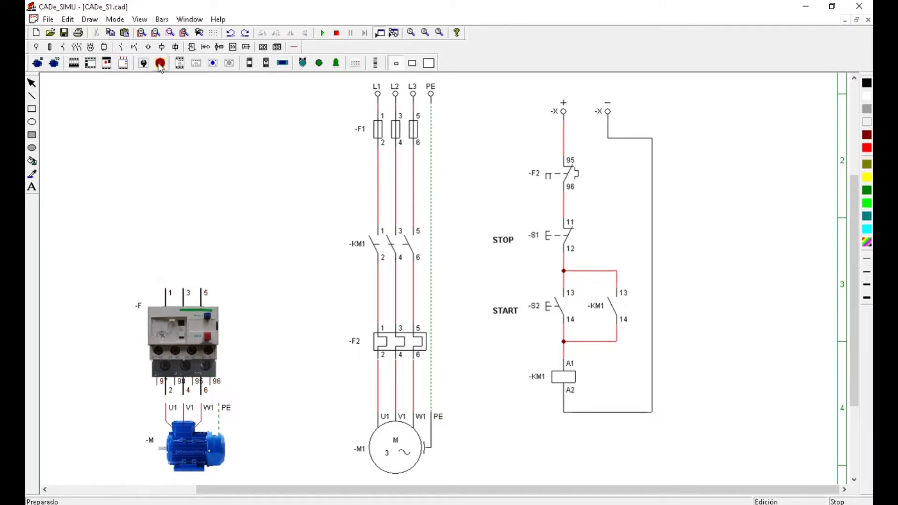
left_click(180, 63)
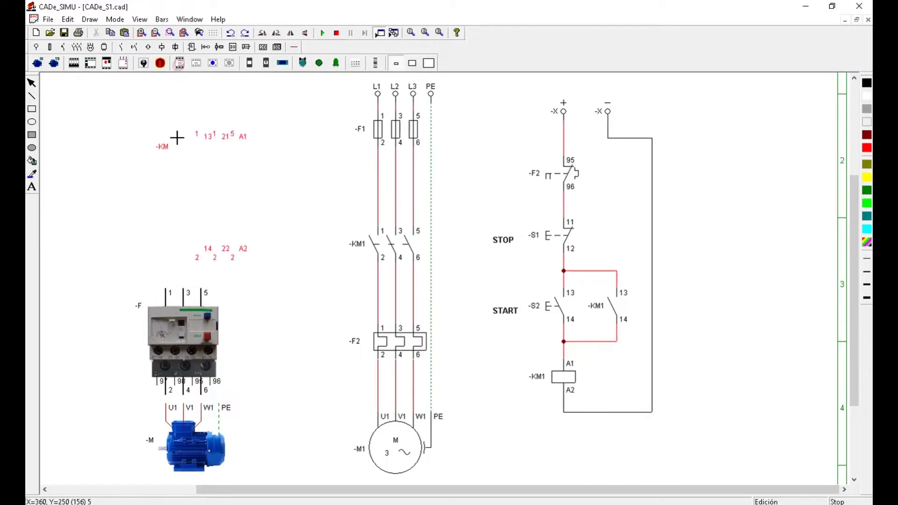
left_click(152, 147)
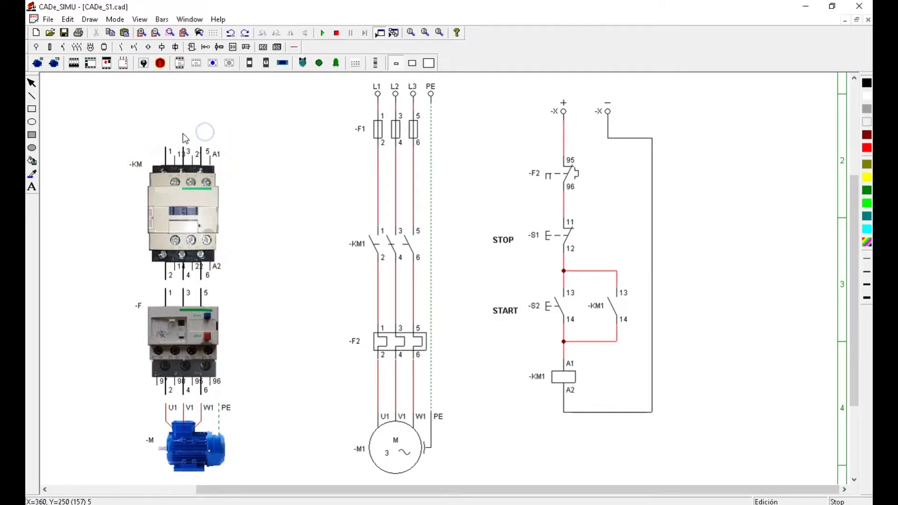
left_click(73, 63)
scroll(208, 188, "up", 1)
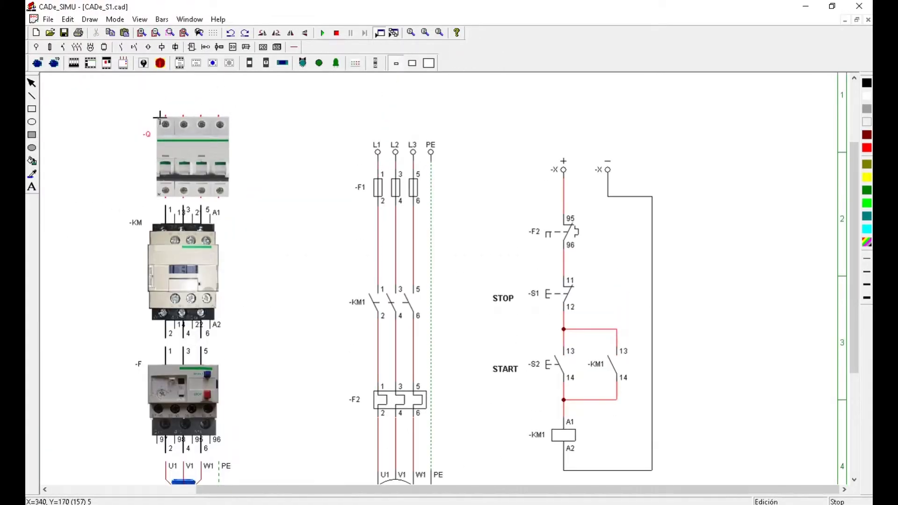
left_click(159, 115)
Change the circuit breaker picture to its three-pole image
double_click(212, 168)
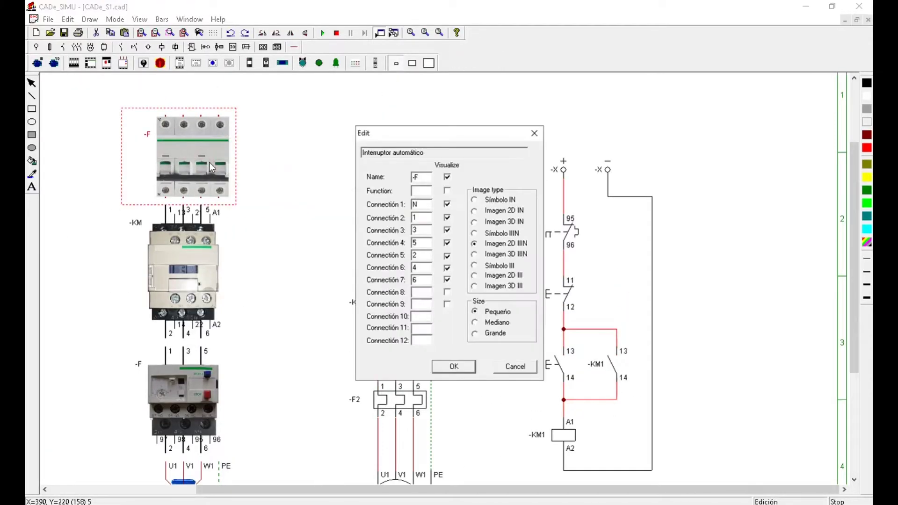
left_click(475, 286)
left_click(453, 366)
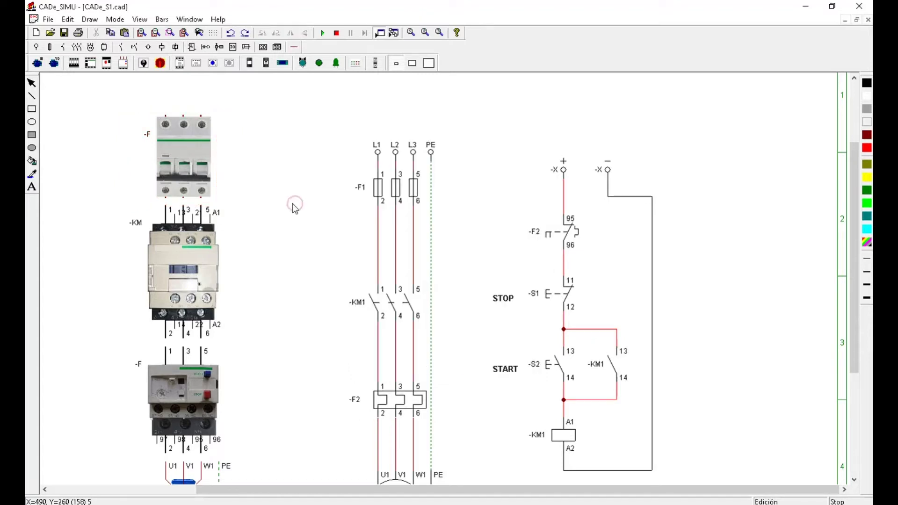
left_click(36, 47)
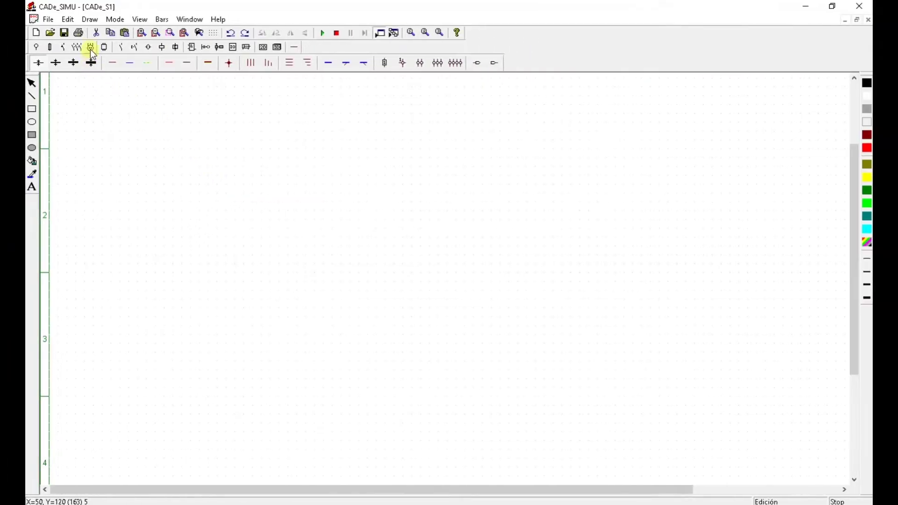
Place a three-phase motor symbol near the page bottom with a three-pole contactor above it
left_click(90, 48)
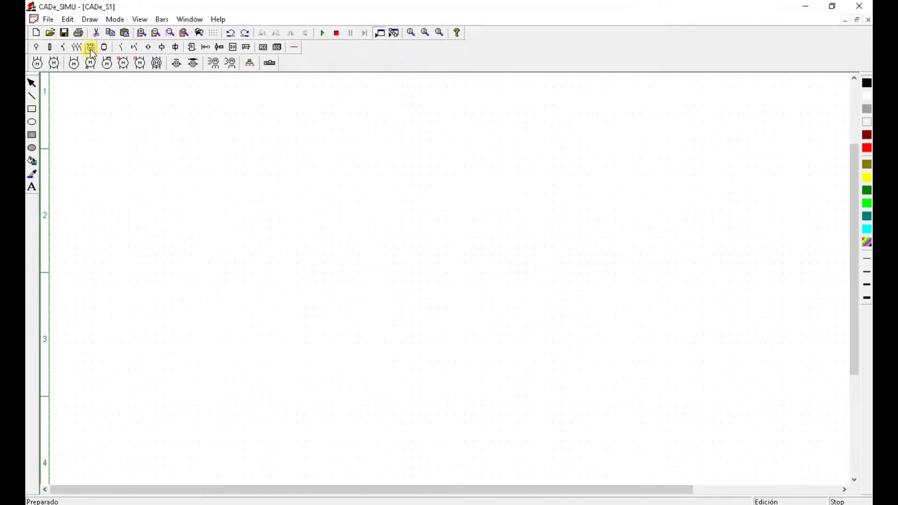
left_click(37, 64)
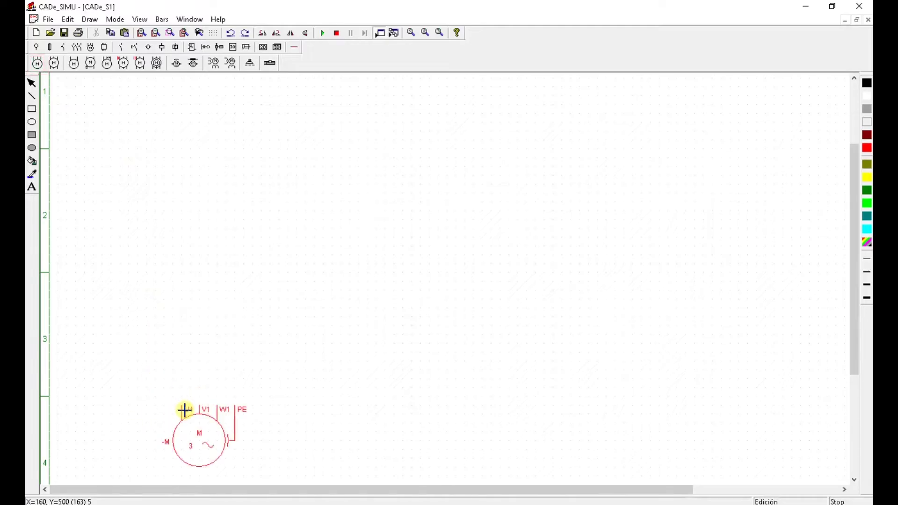
left_click(185, 411)
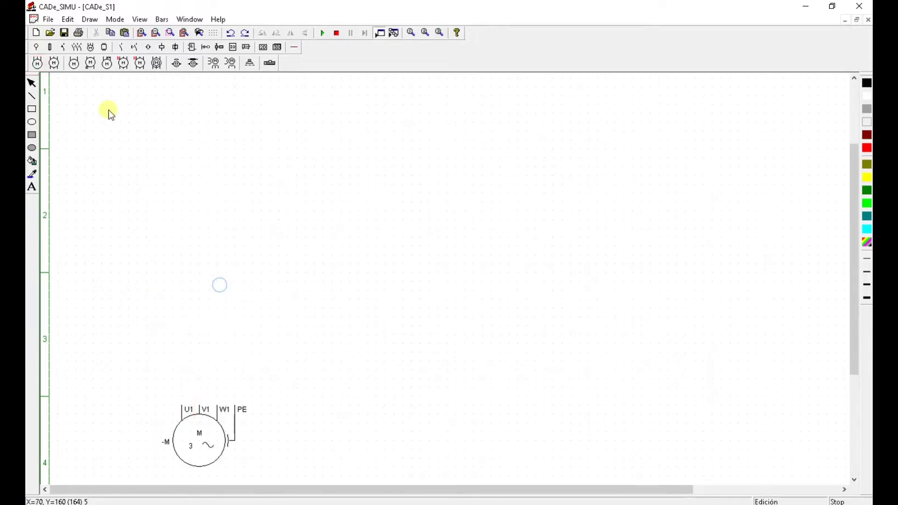
left_click(81, 46)
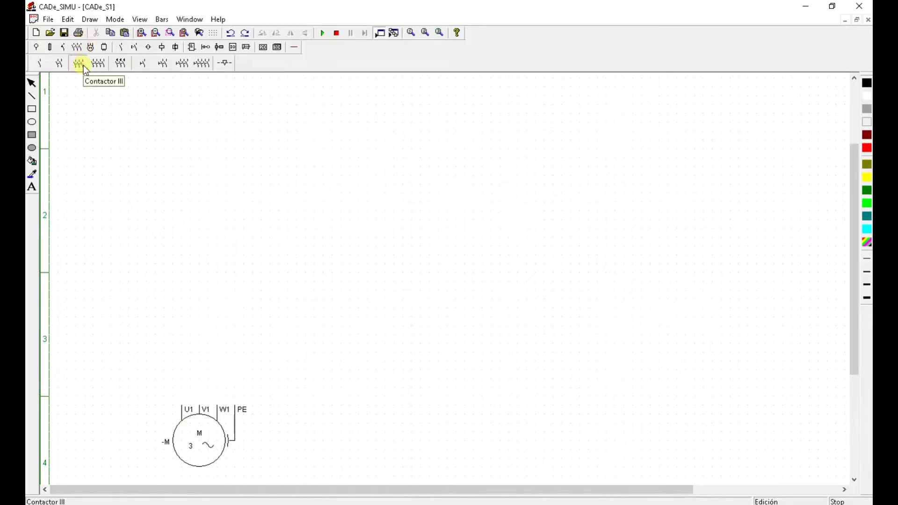
left_click(83, 65)
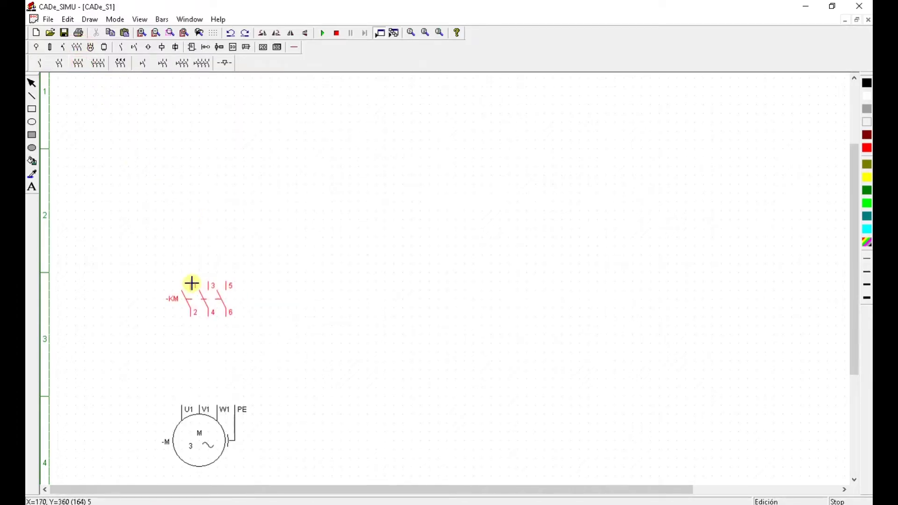
left_click(187, 254)
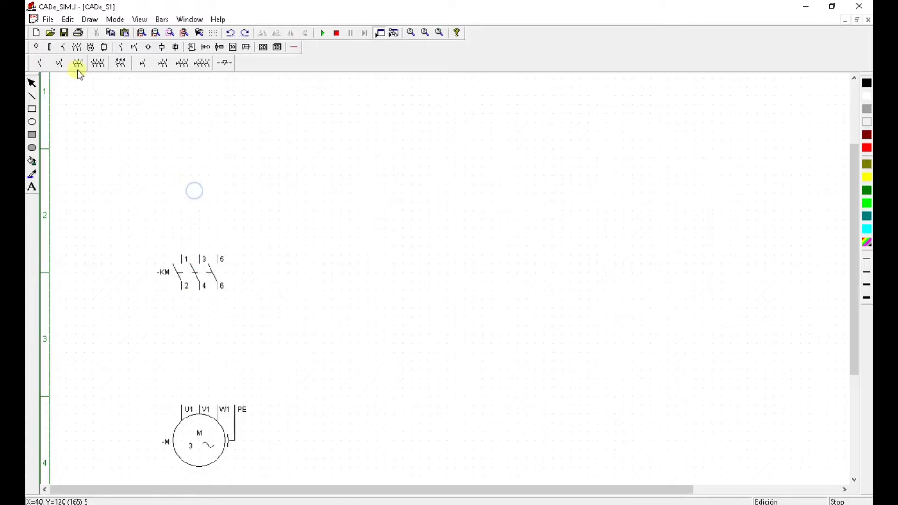
Add three-pole fuses near the top, a thermal relay above the motor, and L1-L2-L3-PE supply terminals
left_click(49, 48)
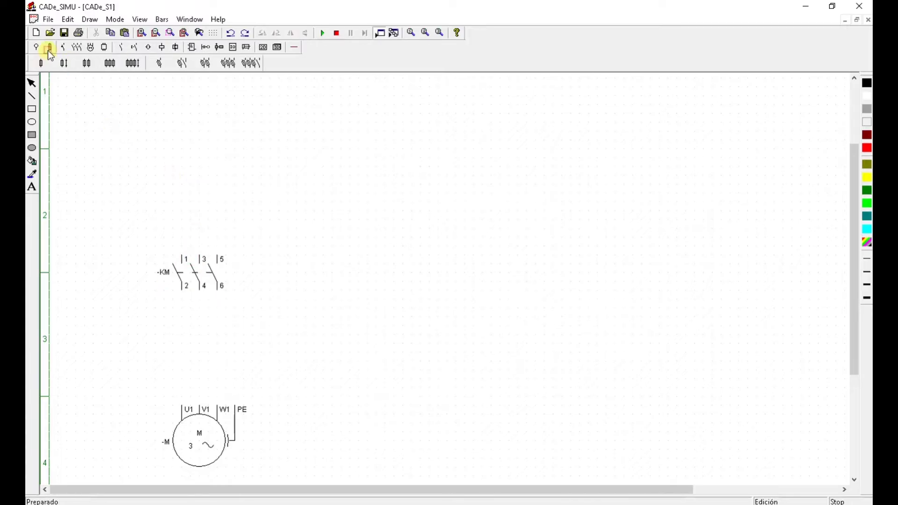
left_click(107, 63)
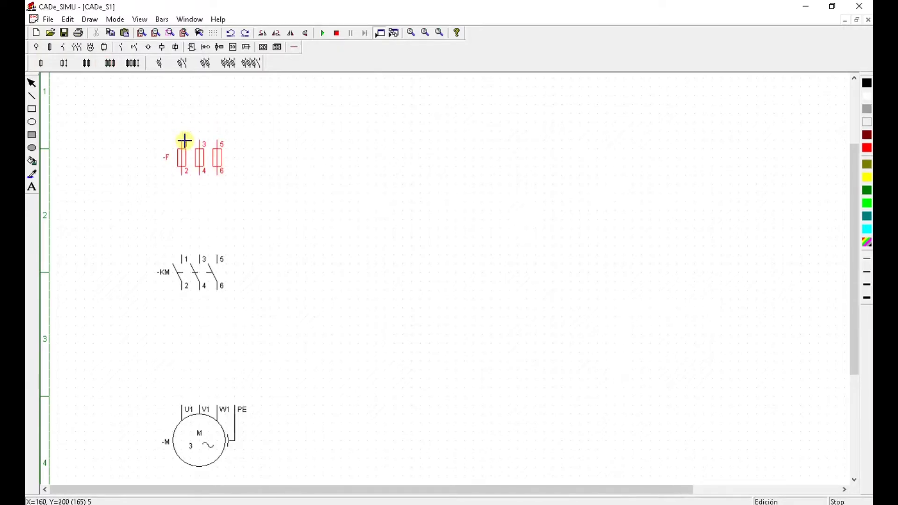
left_click(185, 140)
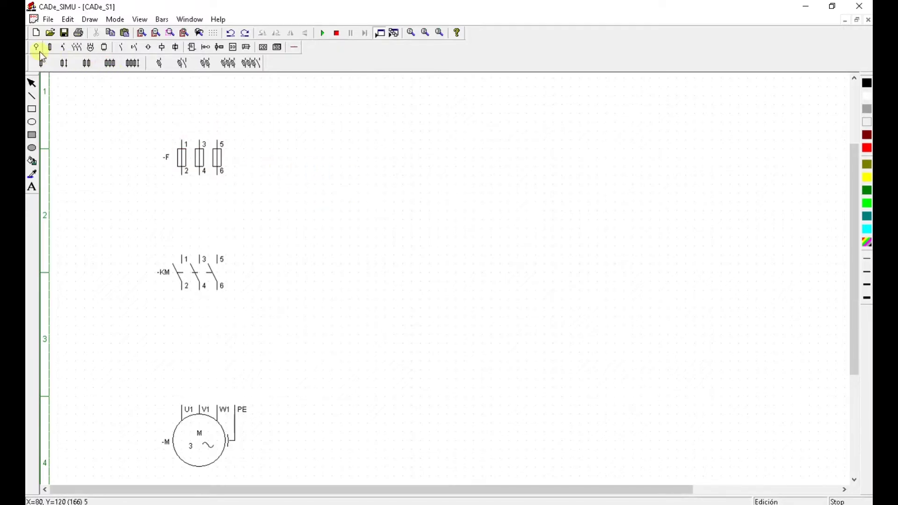
left_click(68, 49)
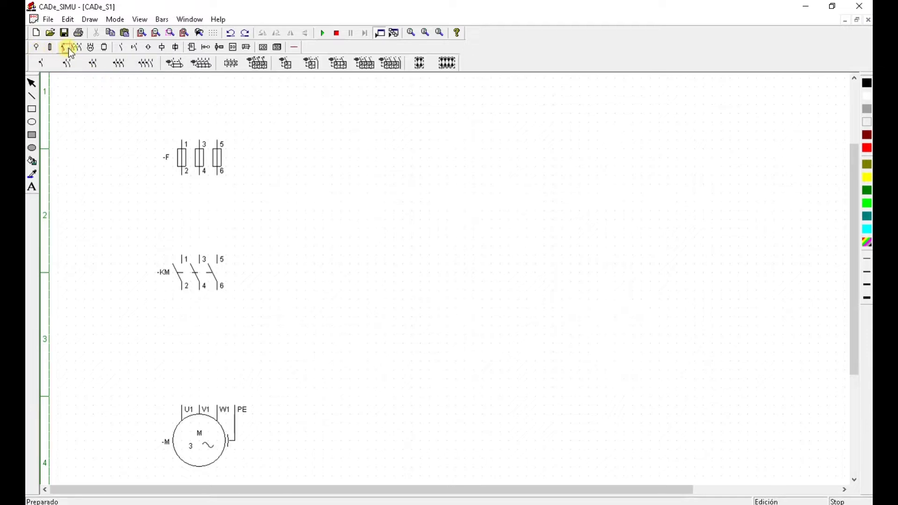
left_click(231, 63)
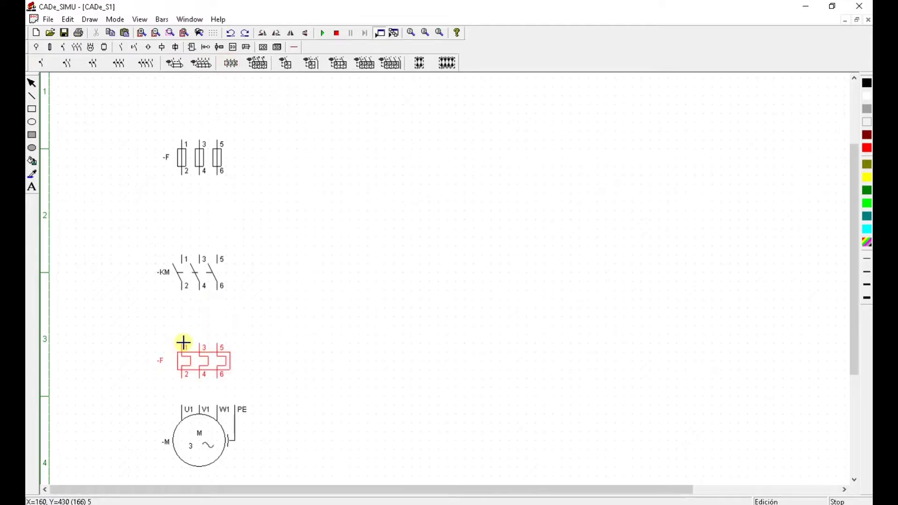
left_click(182, 348)
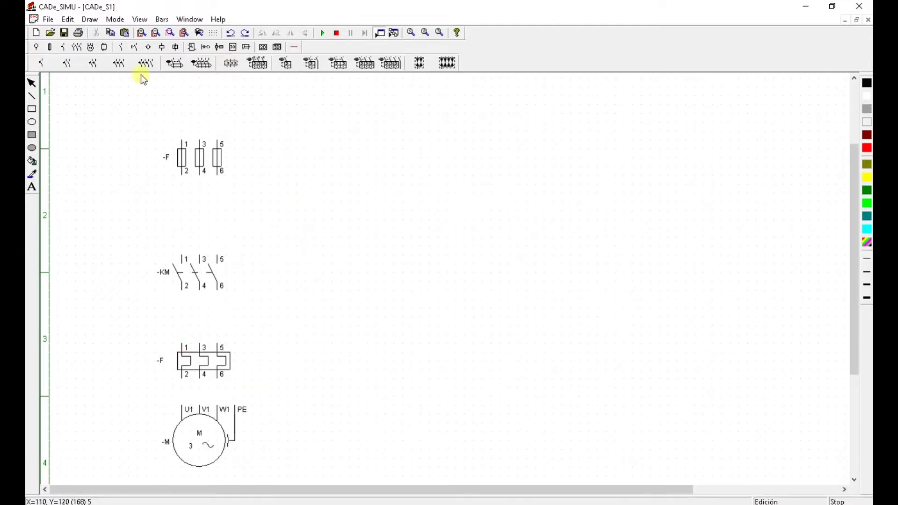
left_click(36, 46)
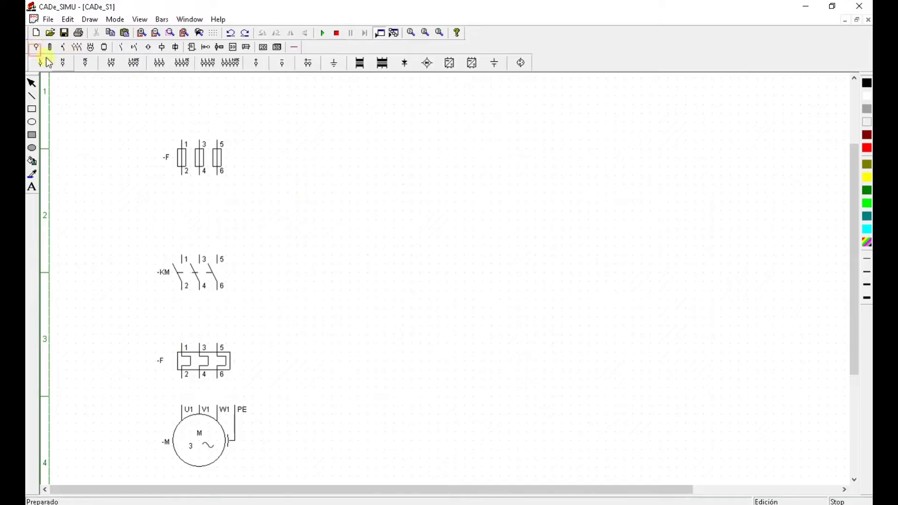
left_click(183, 64)
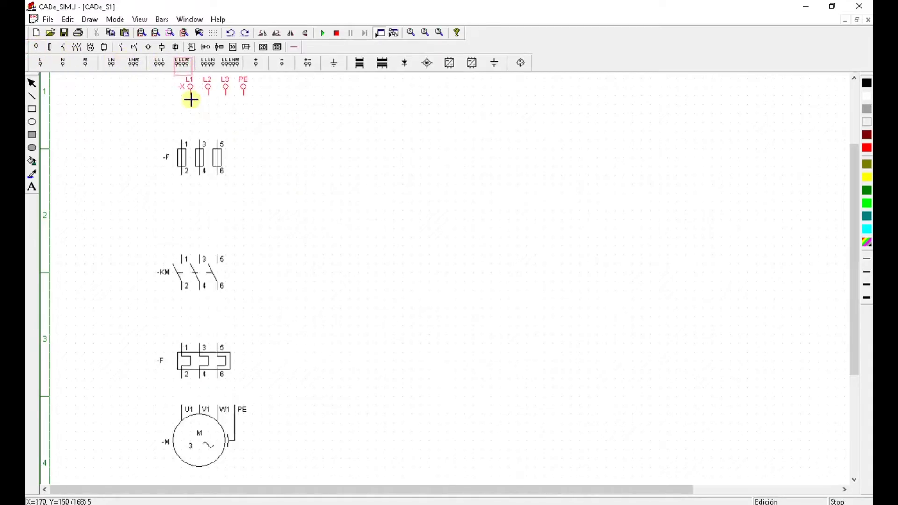
left_click(185, 114)
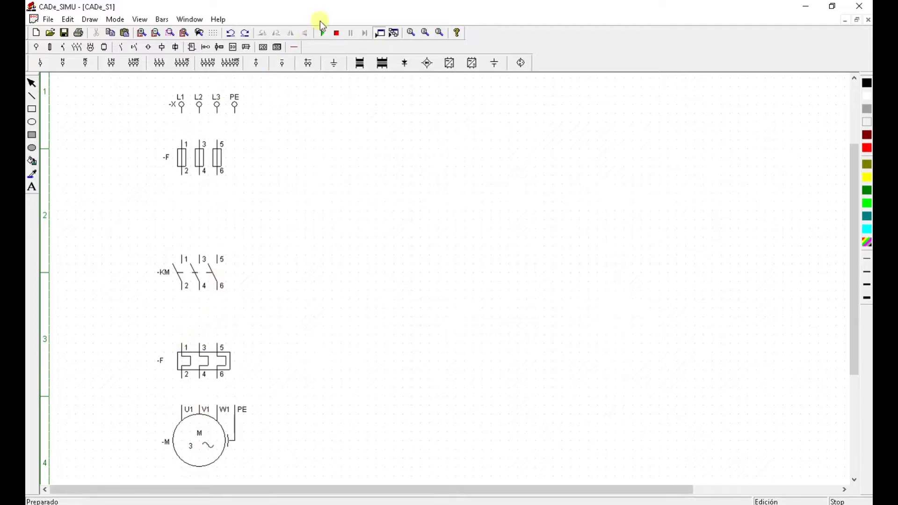
Wire L1, L2, L3 from the supply terminals through the fuses and contactor to the thermal relay
left_click(295, 49)
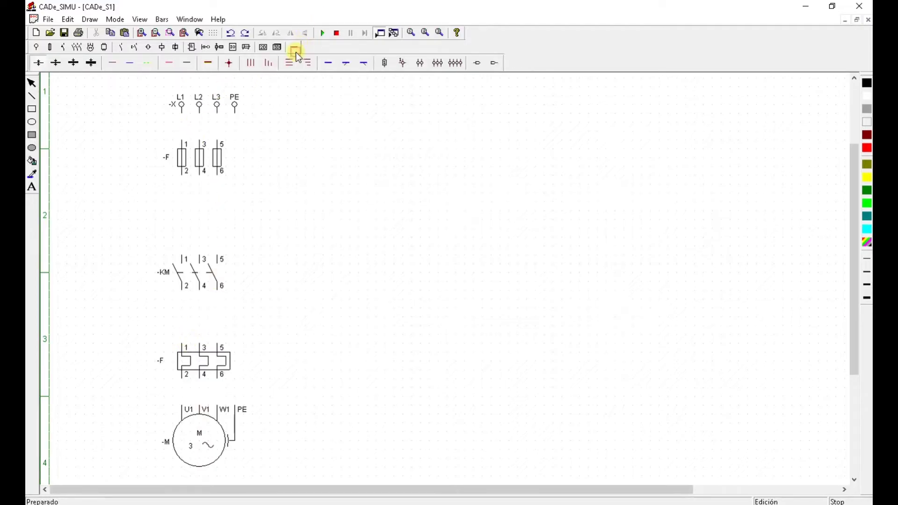
left_click(249, 64)
left_click(182, 145)
left_click(185, 177)
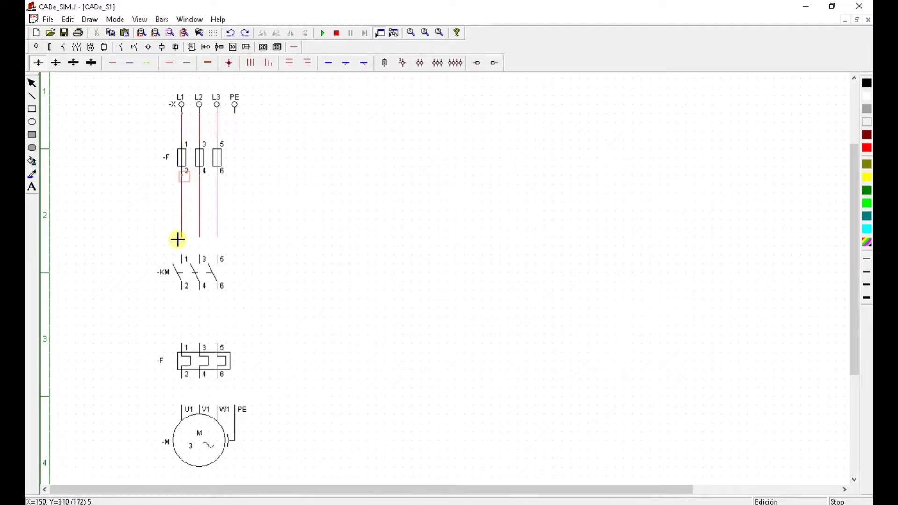
left_click(182, 255)
left_click(182, 289)
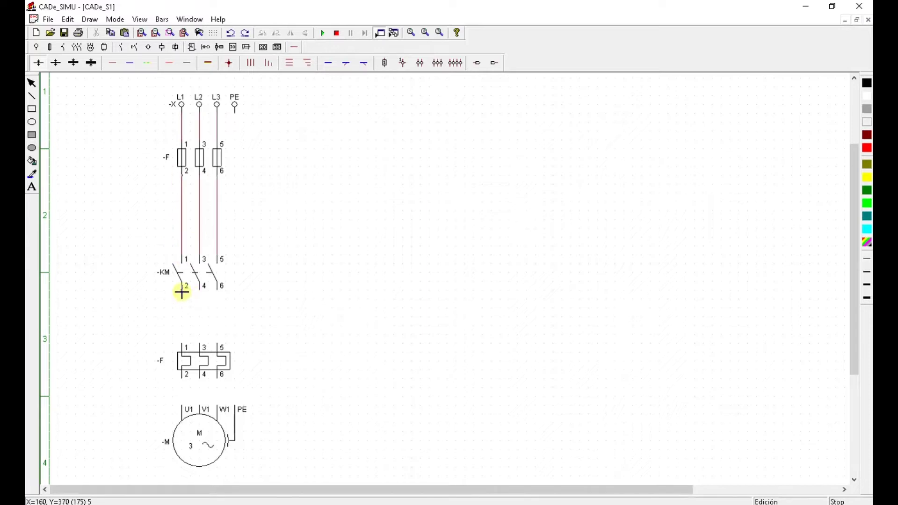
left_click(188, 354)
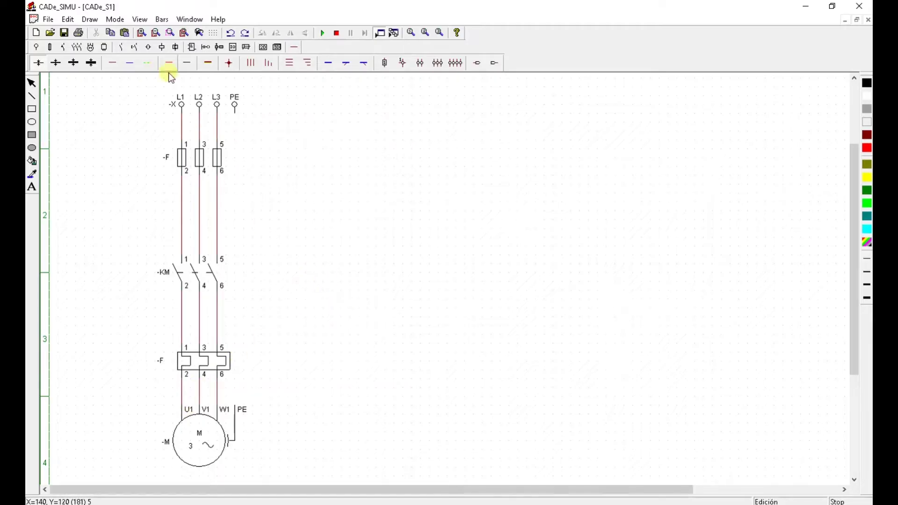
Draw a protective-earth wire from the top PE terminal to the motor's PE terminal
left_click(148, 64)
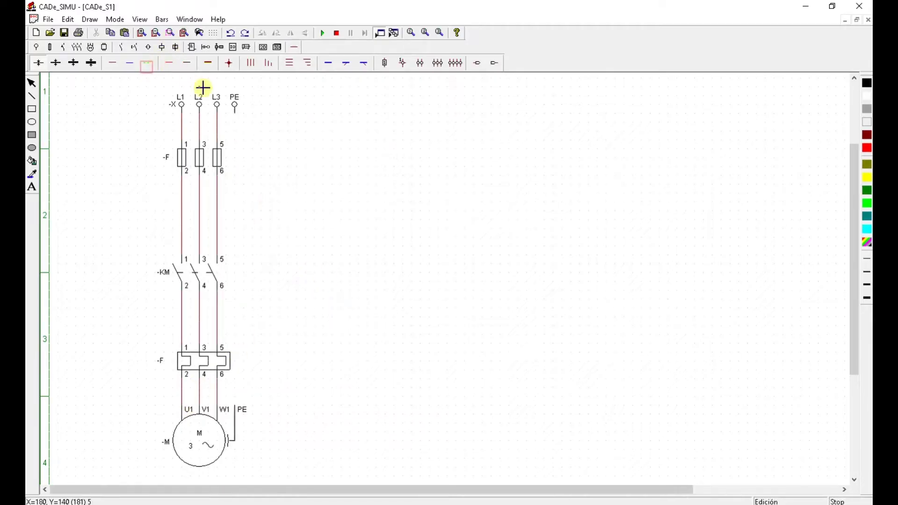
left_click(235, 112)
left_click(233, 411)
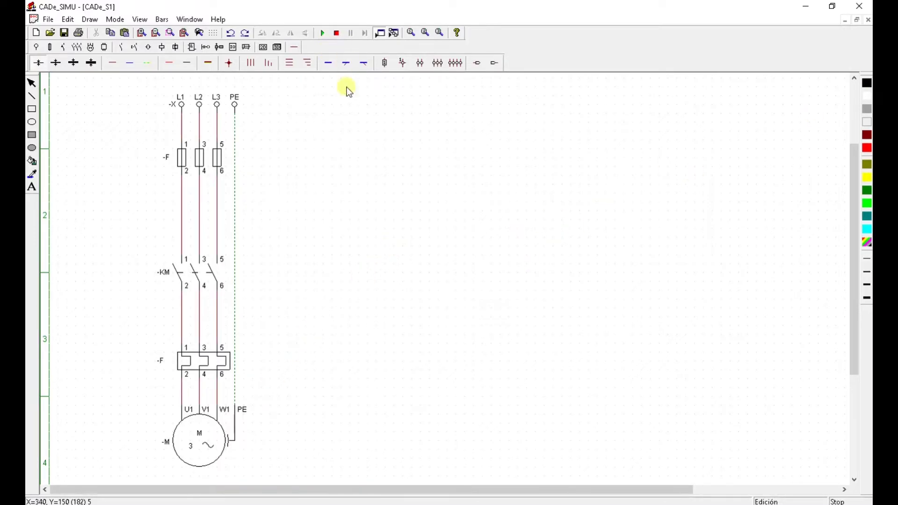
Rename the fuse group from -F to -F1
double_click(179, 159)
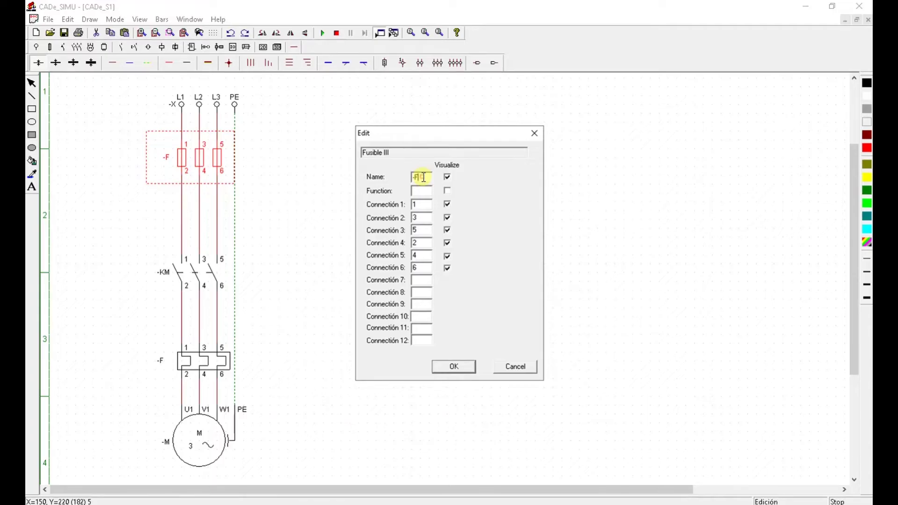
left_click(424, 178)
type("1")
left_click(453, 366)
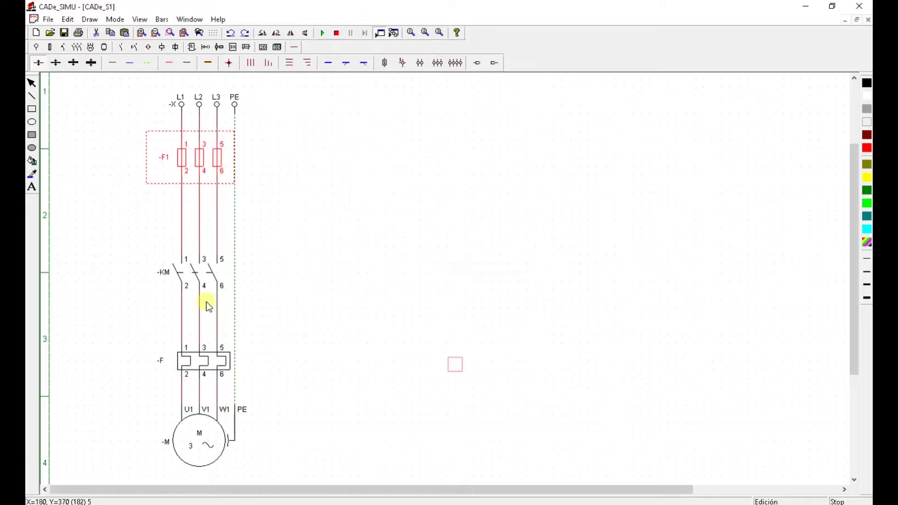
Rename the thermal relay to -F2, undoing a first failed attempt
double_click(183, 369)
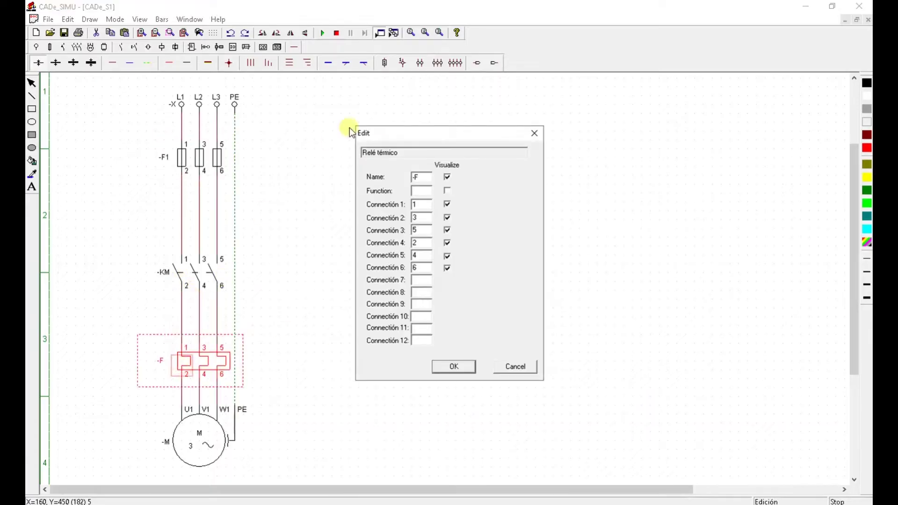
left_click(429, 180)
left_click(444, 368)
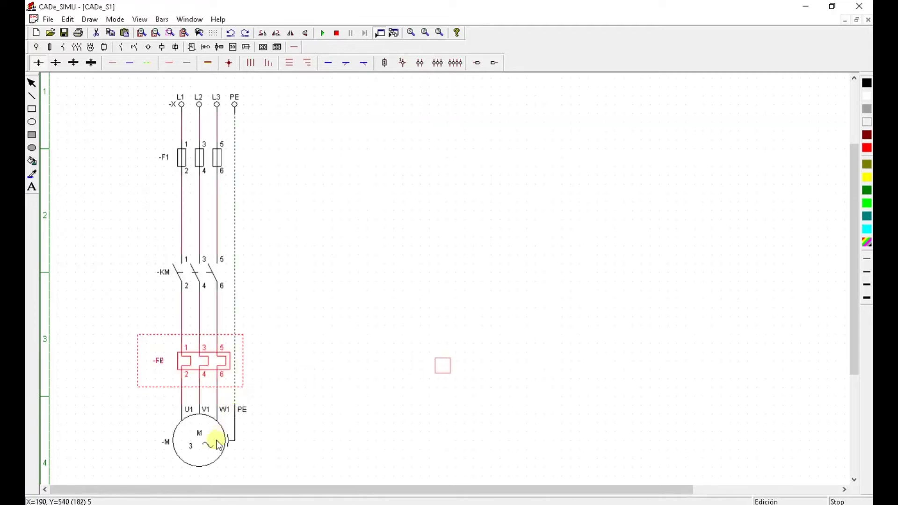
left_click(314, 379)
left_click(211, 366)
key("ctrl+z")
double_click(200, 369)
left_click(421, 182)
type("2")
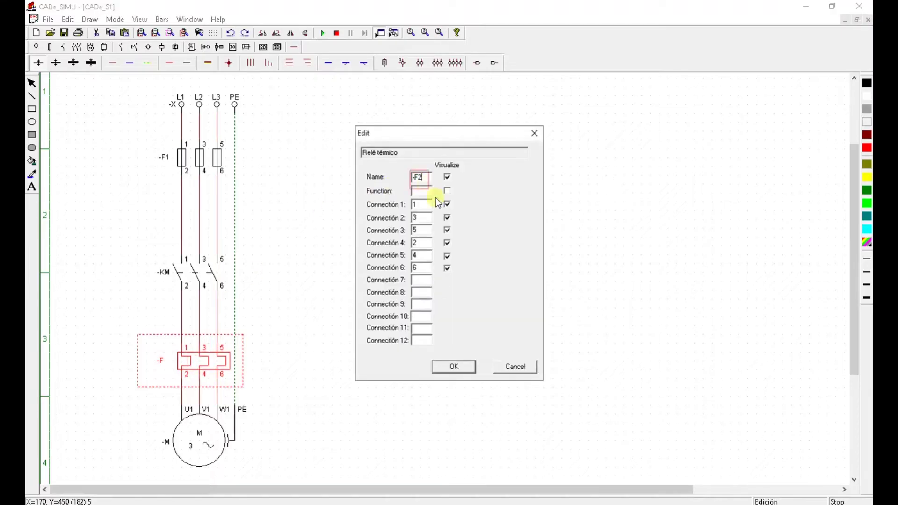
left_click(454, 366)
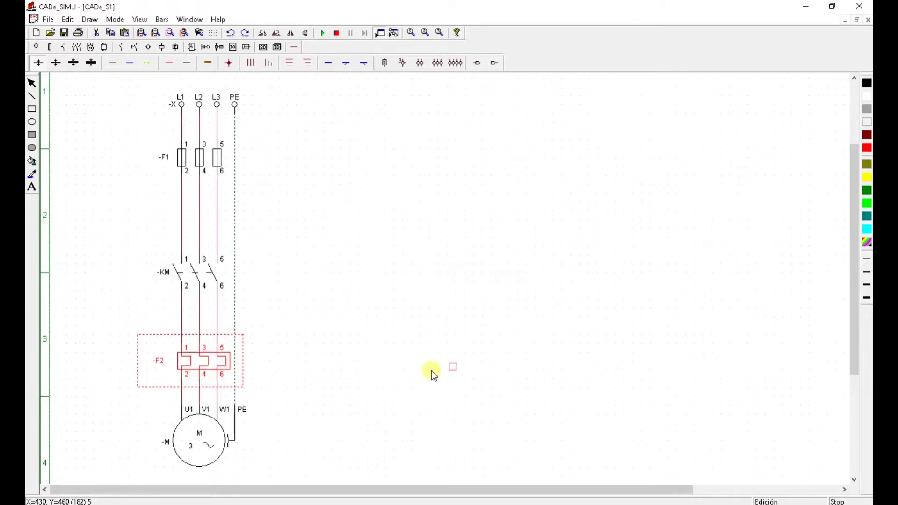
Rename the motor to -M1 and the contactor to -KM1
double_click(206, 444)
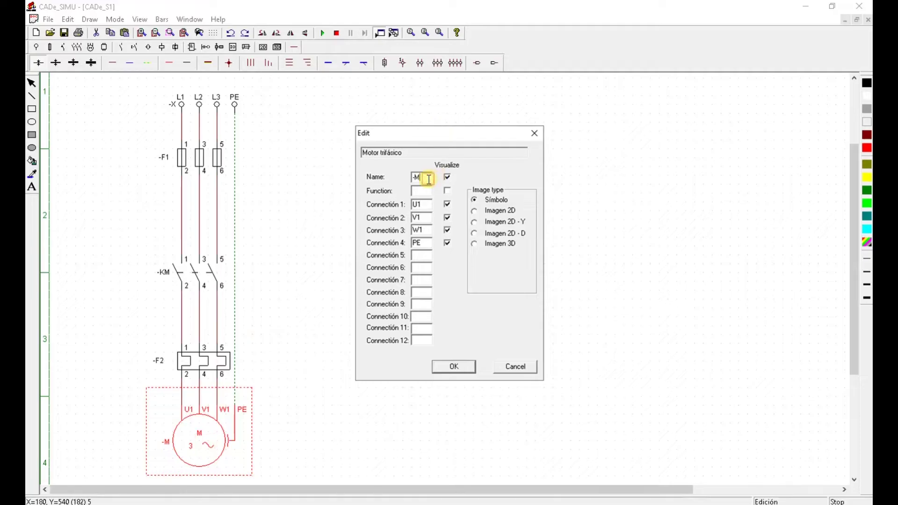
type("1")
key("Return")
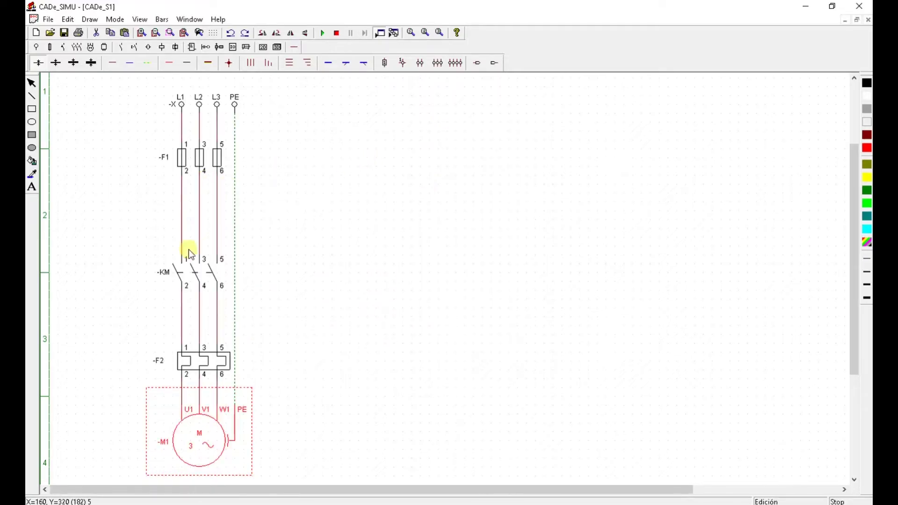
double_click(179, 271)
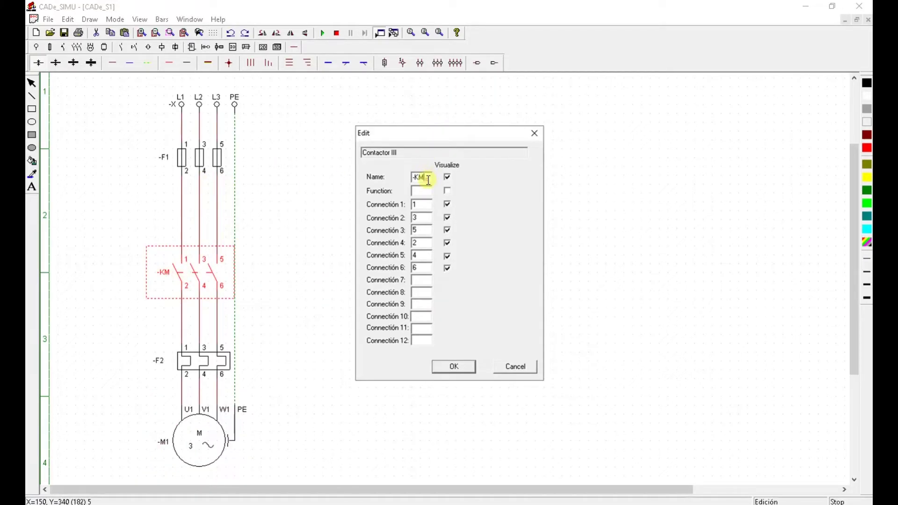
type("1")
left_click(454, 367)
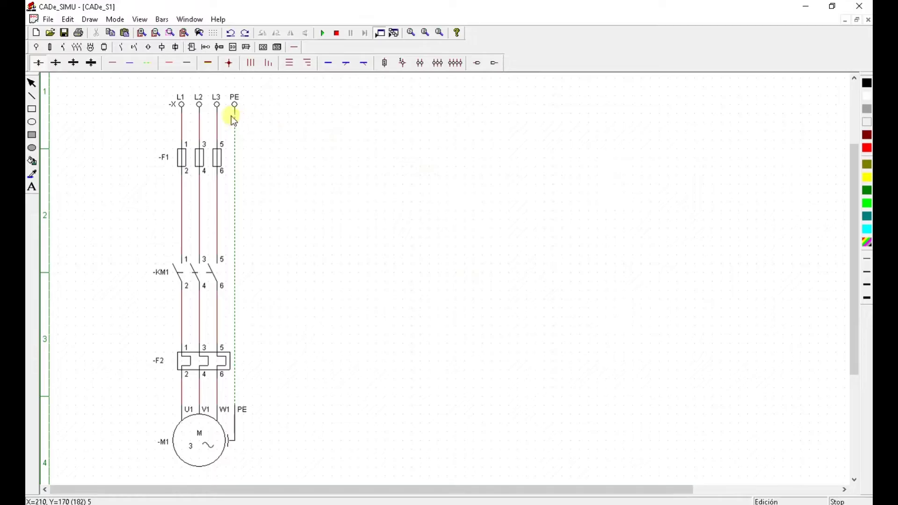
left_click(36, 47)
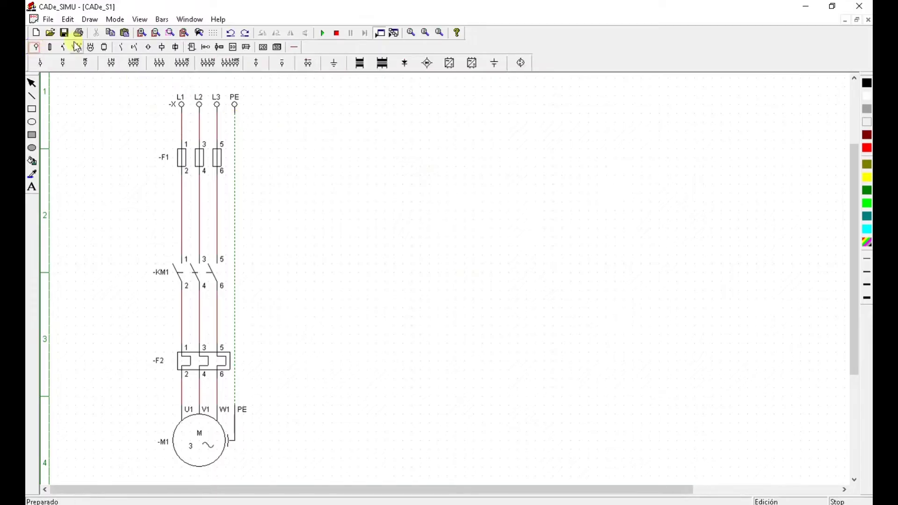
Place a positive supply terminal near the top and a negative one beside the motor
left_click(256, 64)
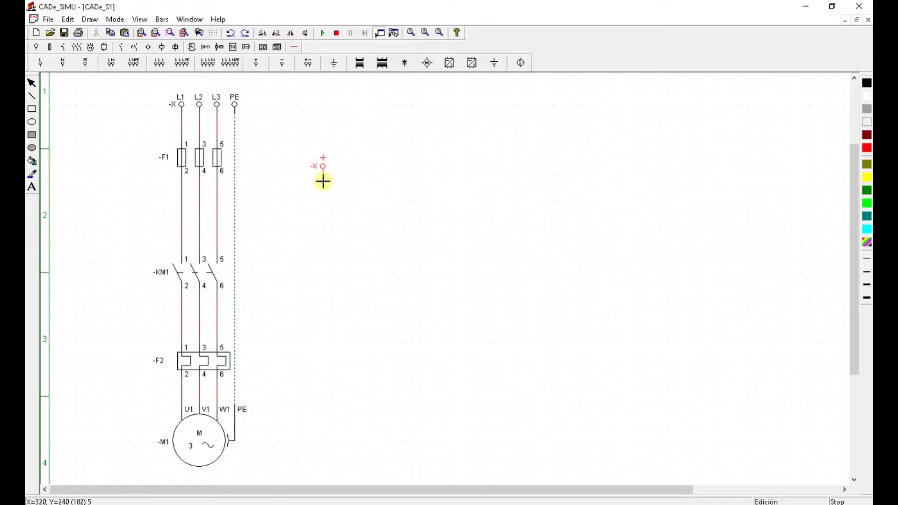
left_click(321, 137)
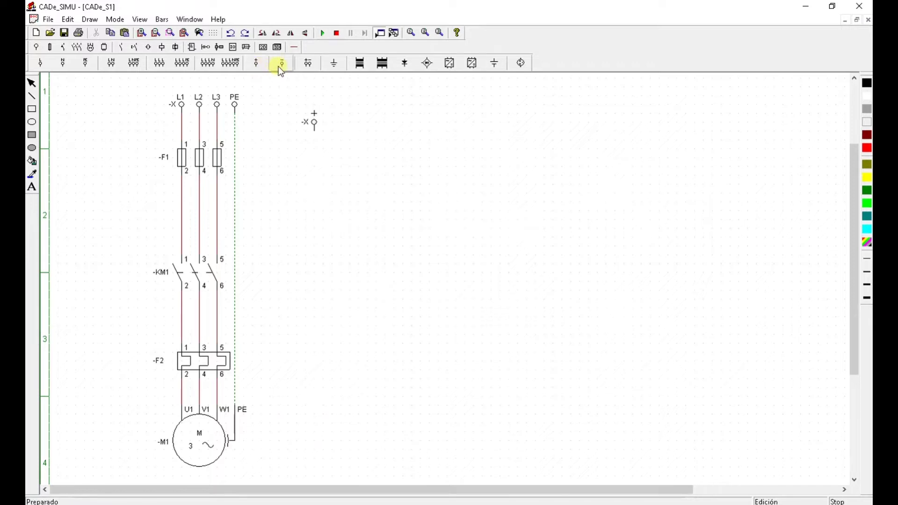
left_click(282, 65)
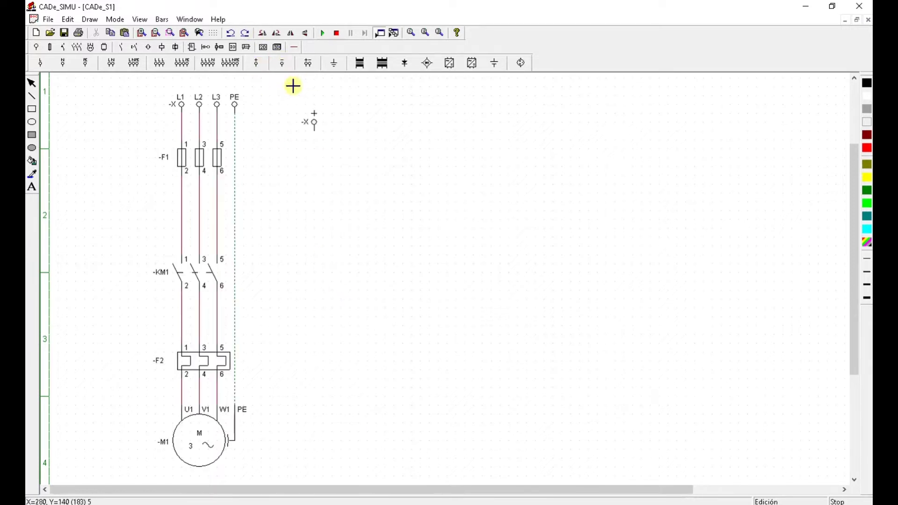
left_click(322, 405)
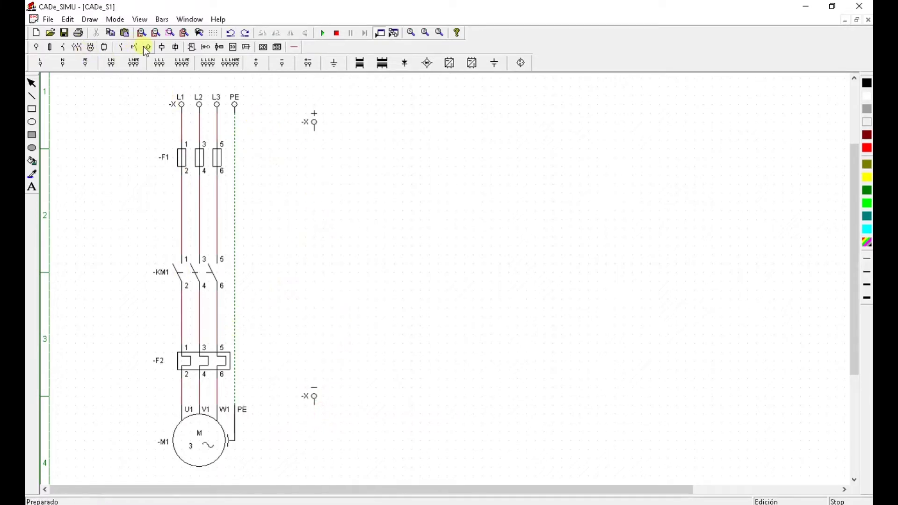
left_click(163, 48)
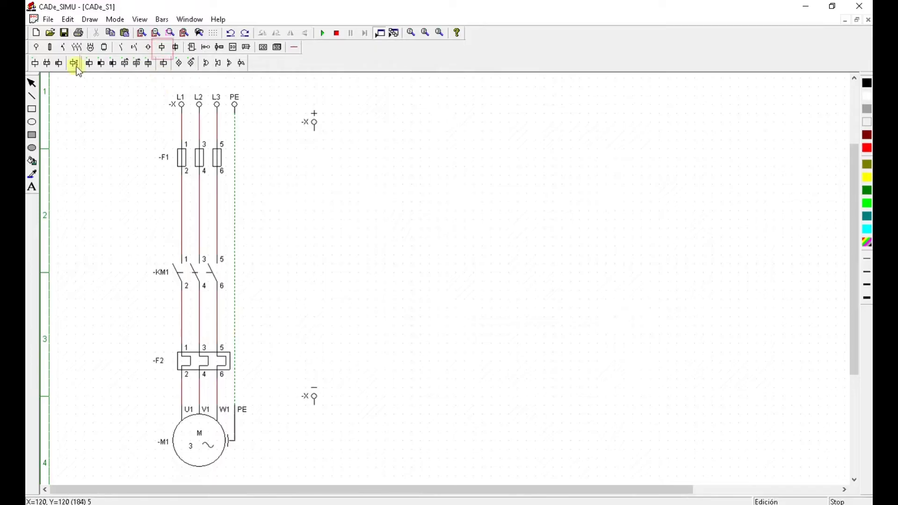
left_click(34, 65)
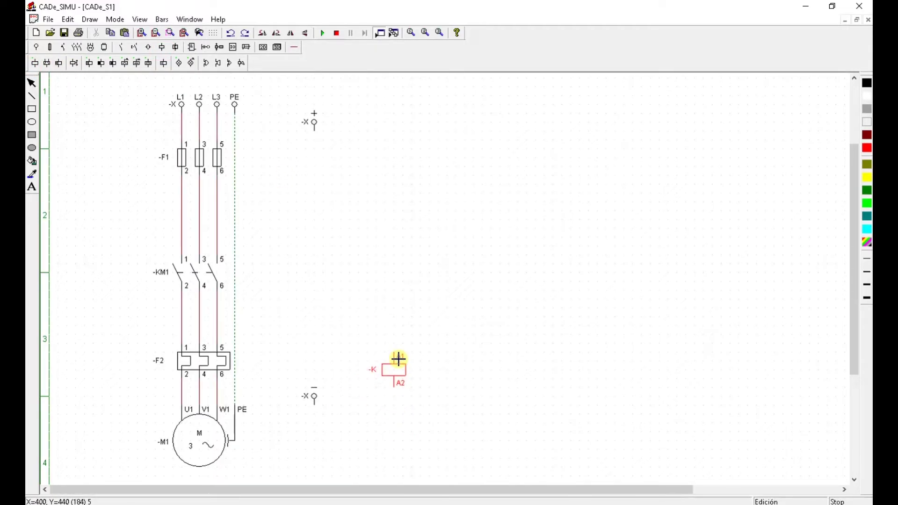
Place coil -K right of the thermal relay and a normally-open start pushbutton above it
left_click(398, 358)
right_click(126, 139)
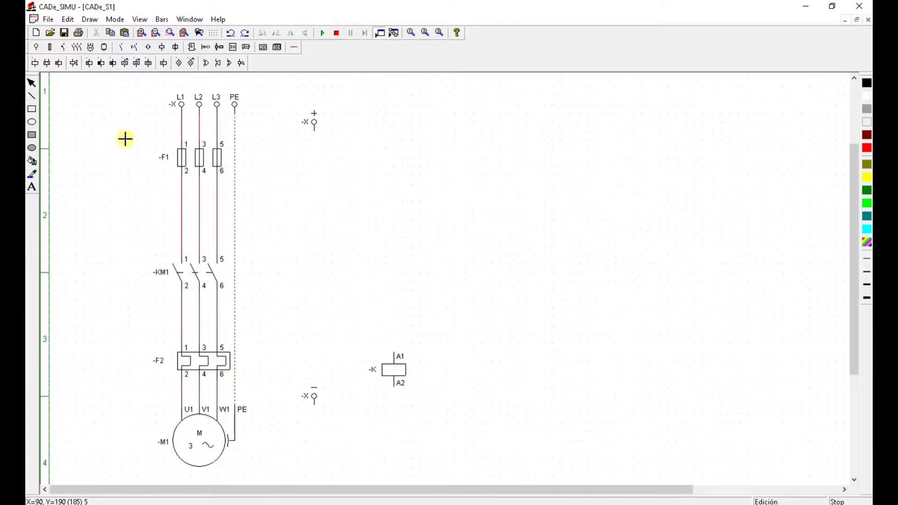
left_click(36, 49)
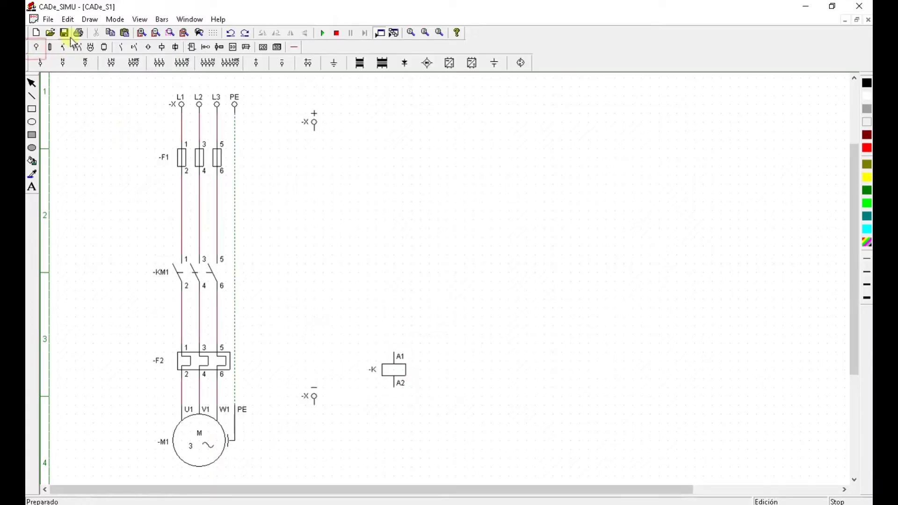
left_click(135, 47)
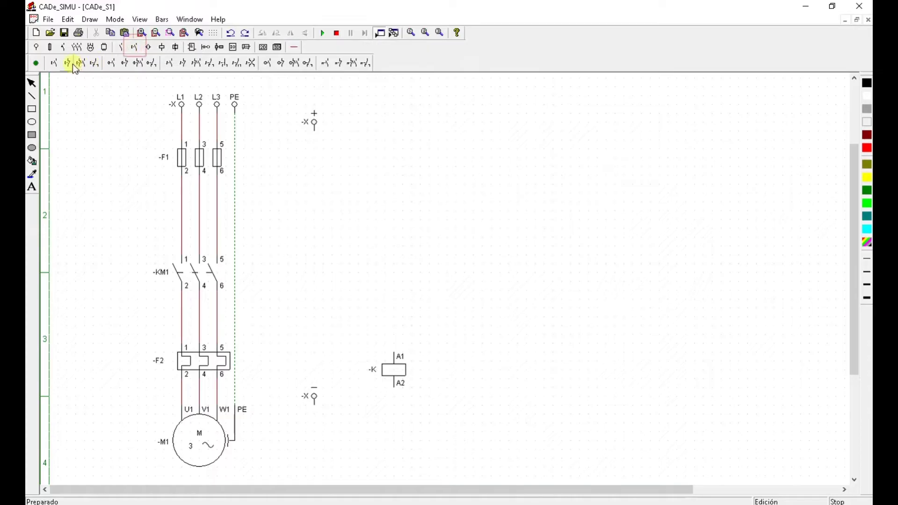
left_click(54, 64)
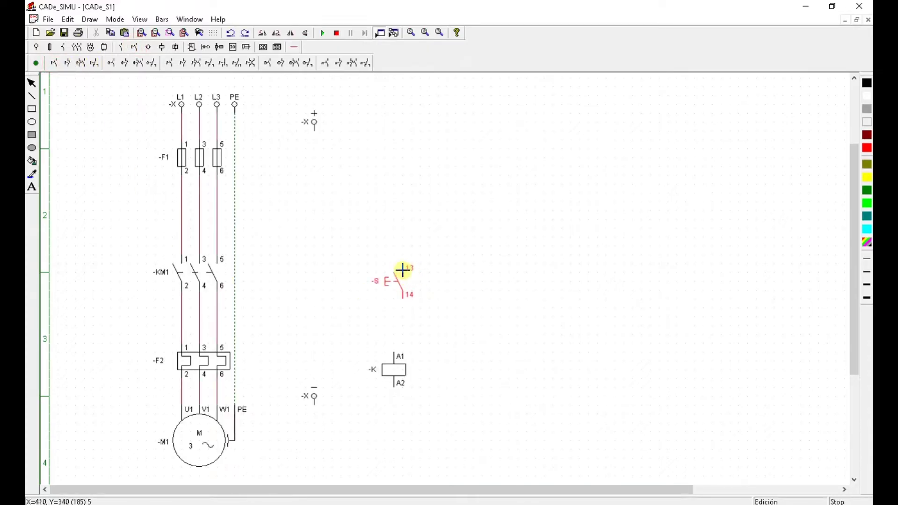
left_click(399, 263)
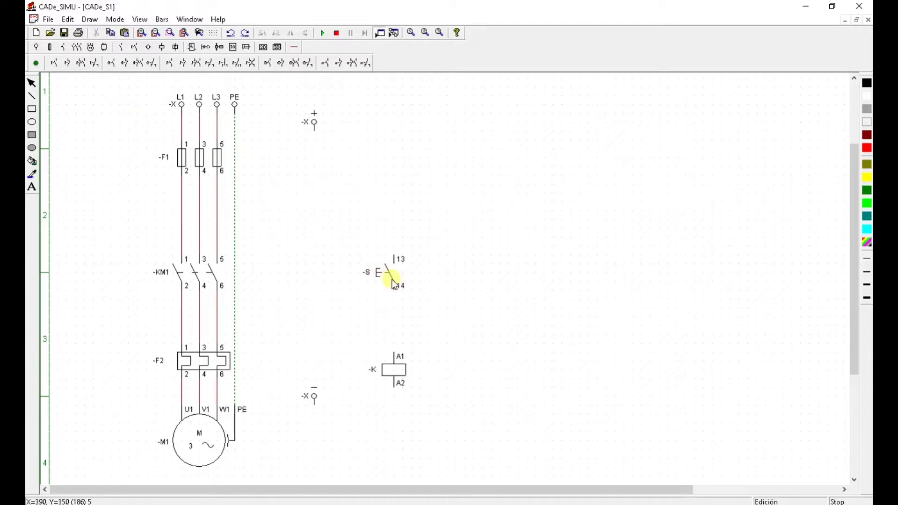
Add a normally-closed stop pushbutton, adjust both buttons, and place thermal contact 95/96 on top
left_click(68, 64)
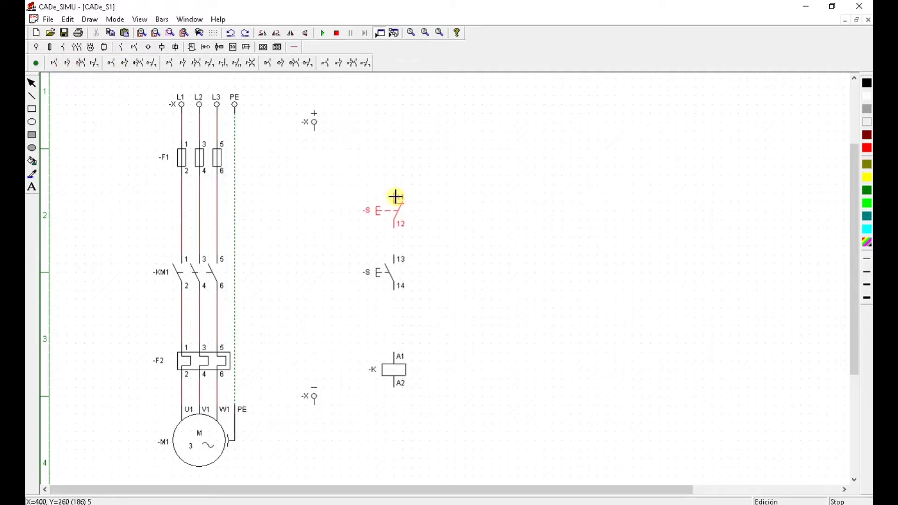
left_click(395, 197)
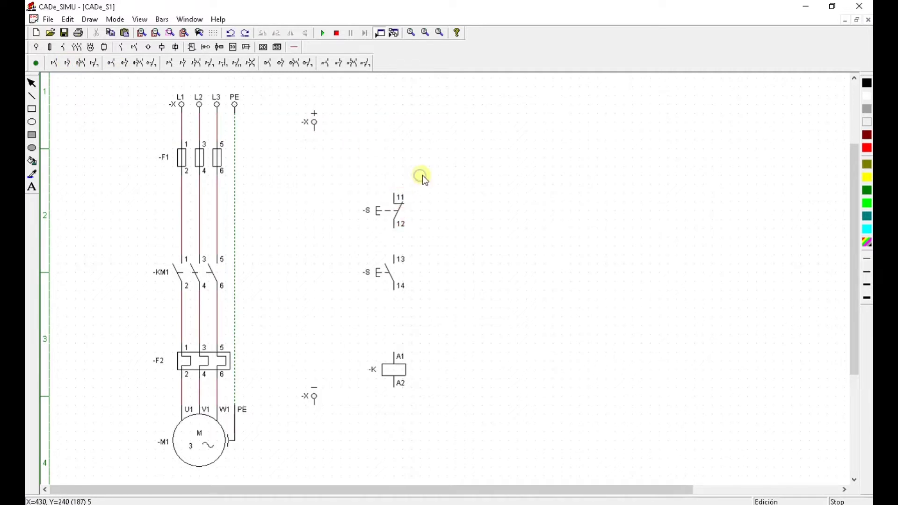
left_click_drag(394, 287, 397, 302)
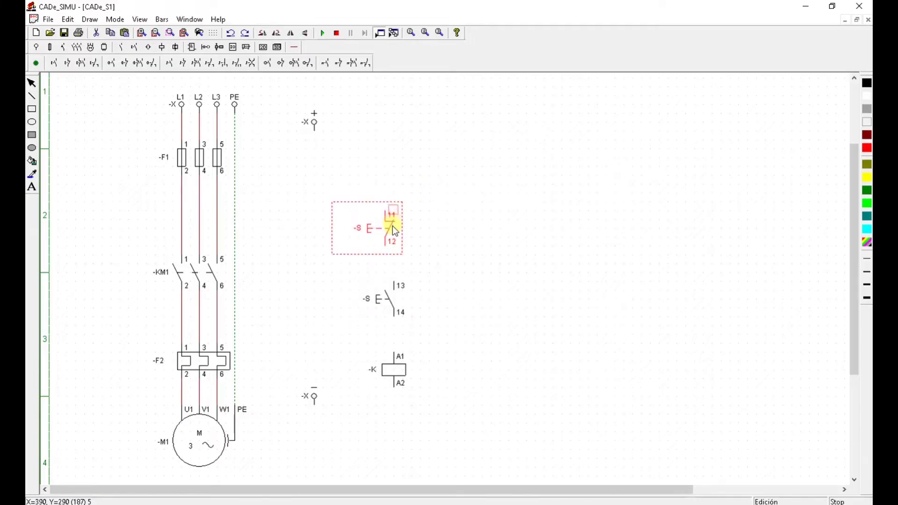
left_click_drag(395, 231, 398, 232)
left_click(262, 335)
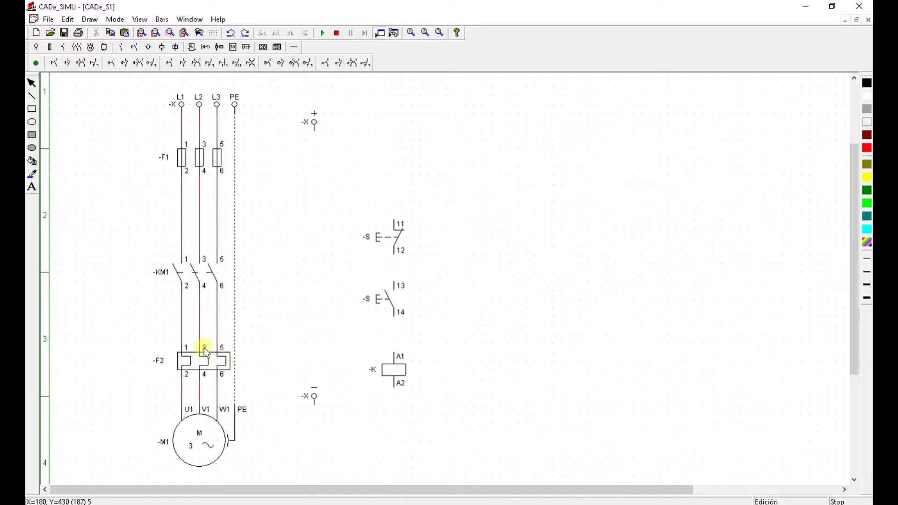
left_click(341, 67)
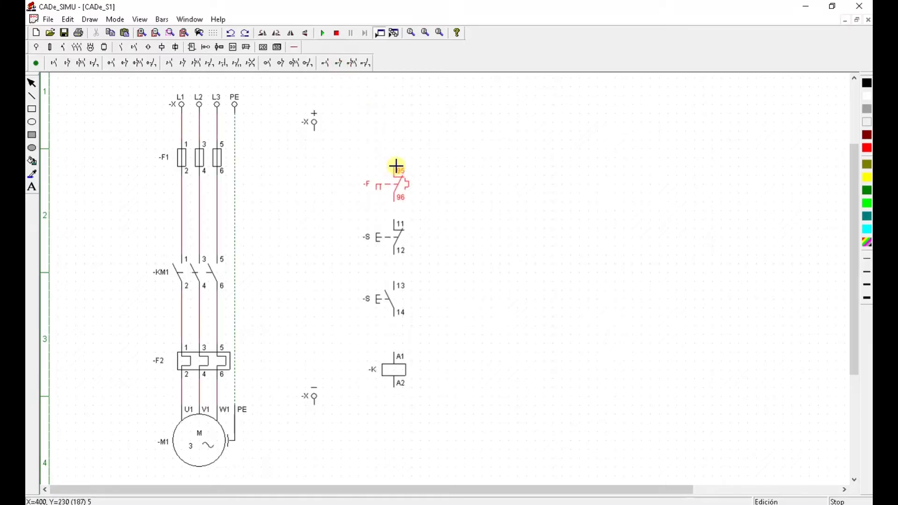
left_click(402, 166)
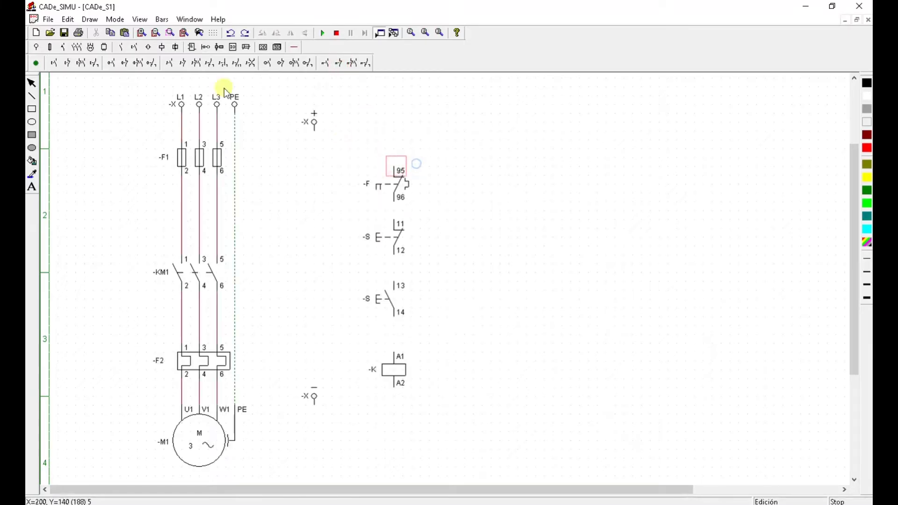
left_click(35, 47)
Wire the control circuit in series: + to 95, 96 to 11, 12 to 13, 14 to A1, then − toward A2
left_click(293, 47)
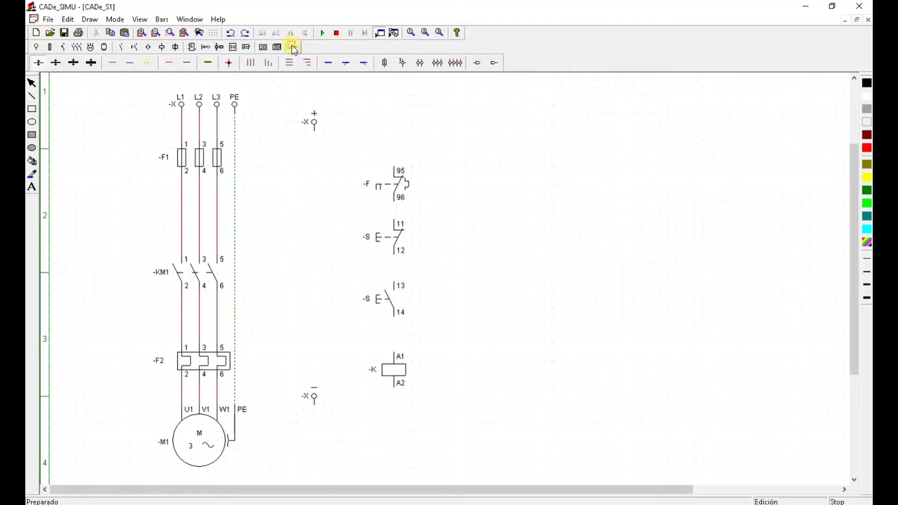
left_click(170, 64)
left_click(314, 132)
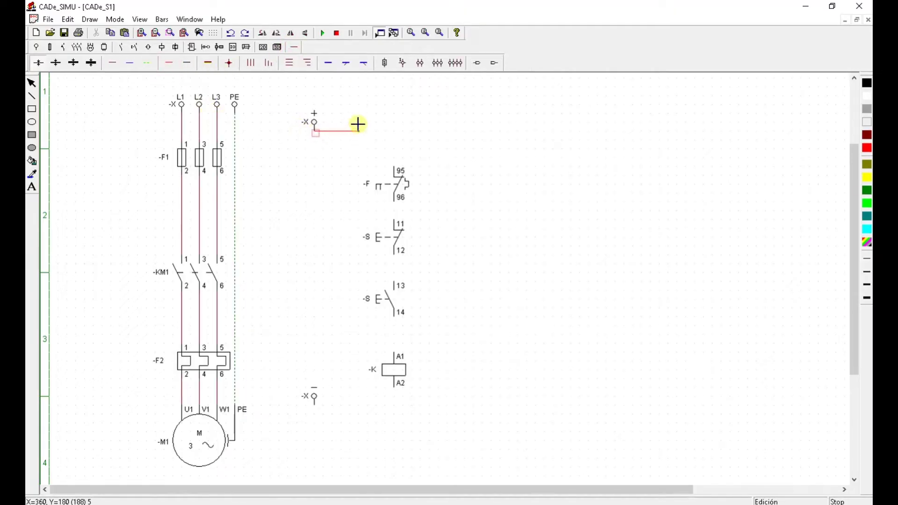
left_click(394, 133)
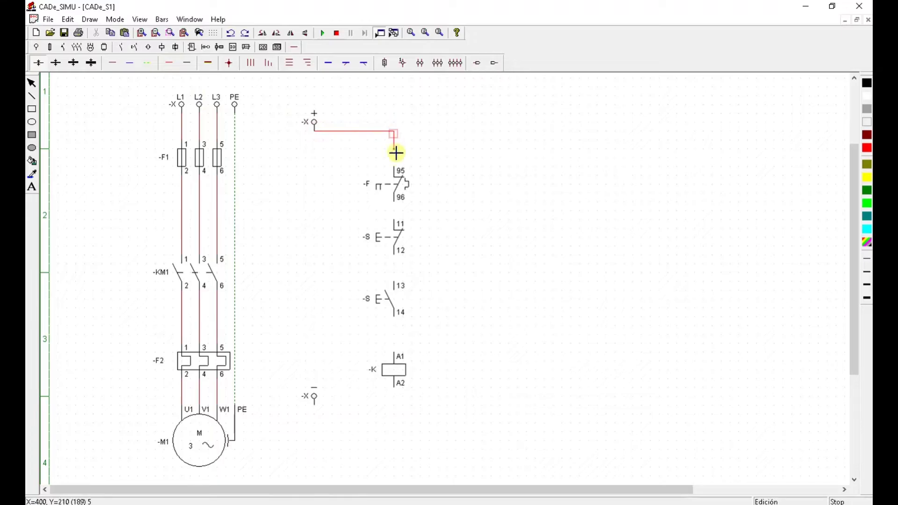
left_click(395, 170)
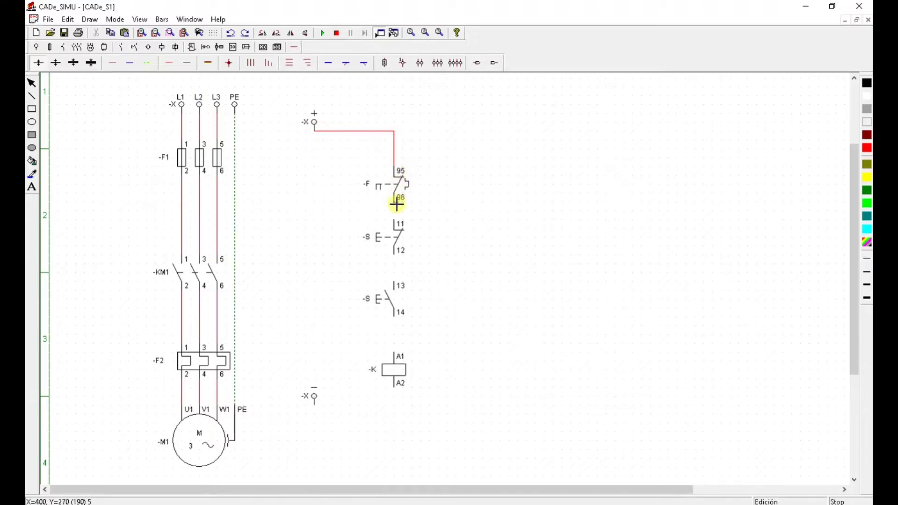
left_click(397, 205)
left_click(397, 220)
left_click(397, 247)
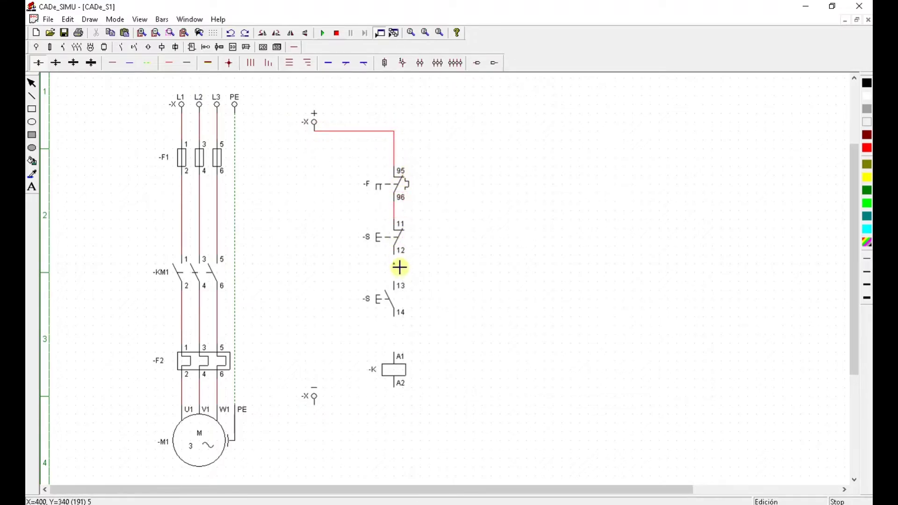
left_click(400, 289)
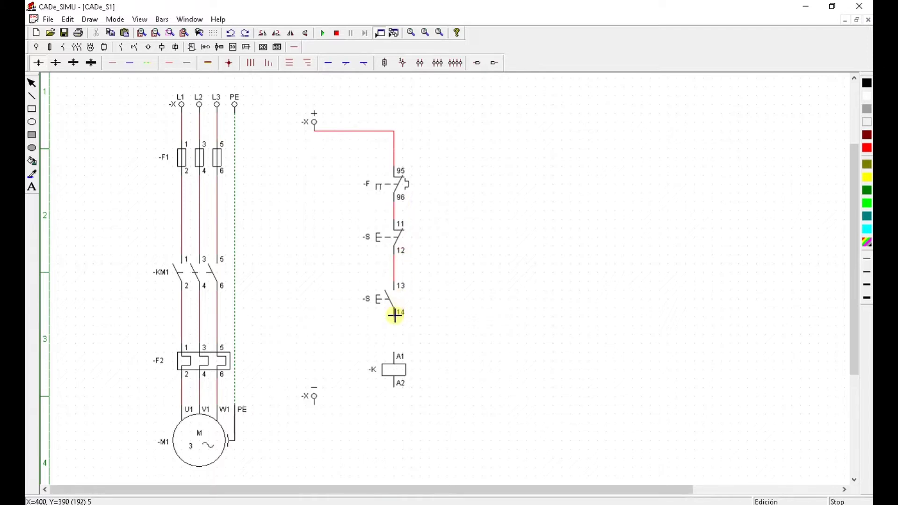
left_click(396, 312)
left_click(396, 354)
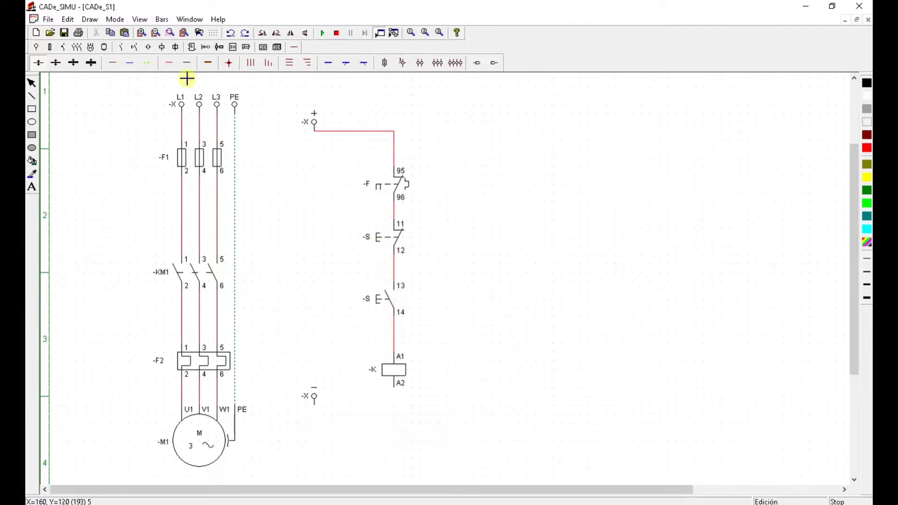
left_click(320, 407)
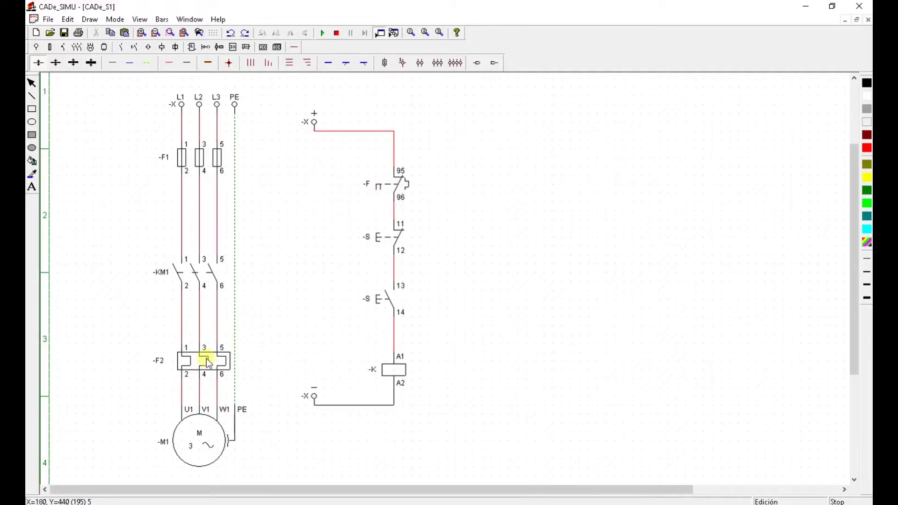
Rename the thermal contact to -F2 and the coil to -KM1
double_click(379, 186)
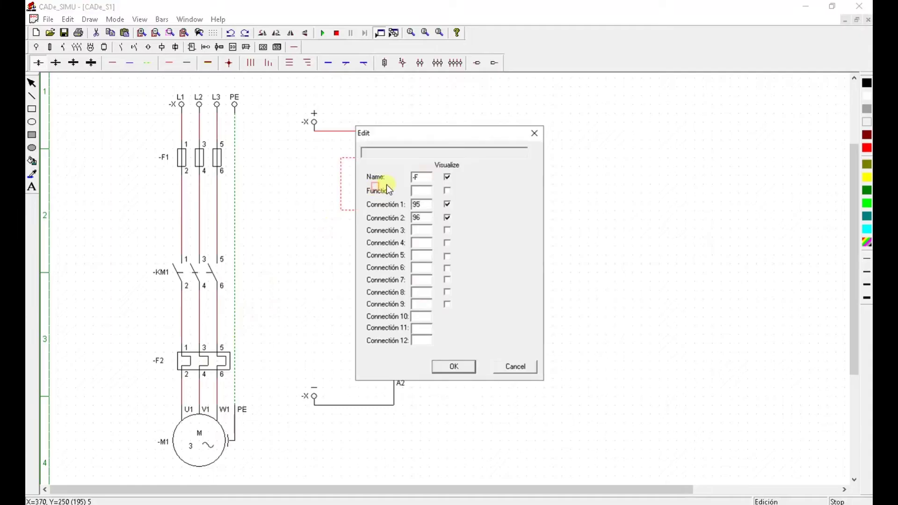
type("2")
left_click(452, 368)
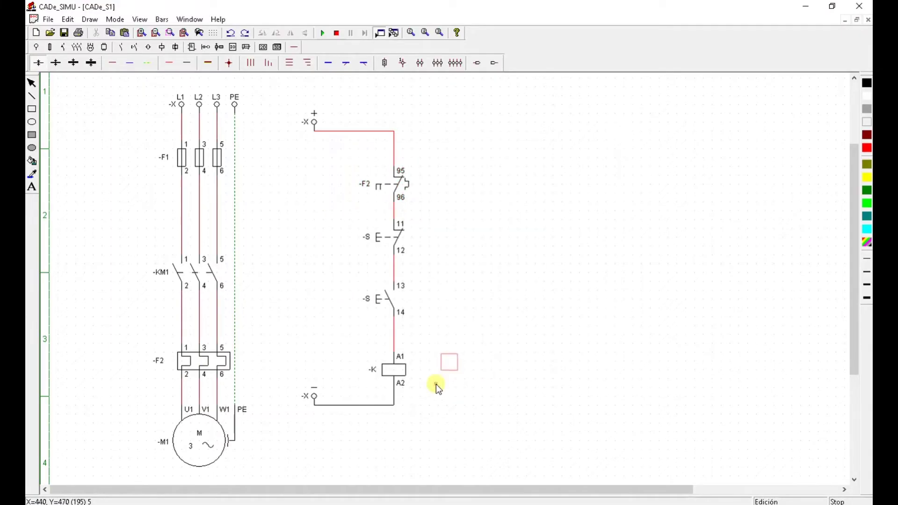
left_click(391, 370)
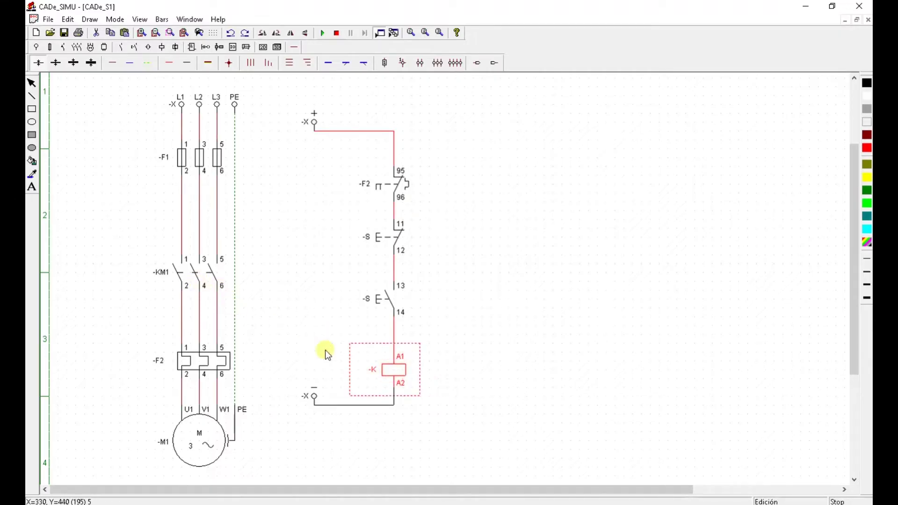
double_click(389, 370)
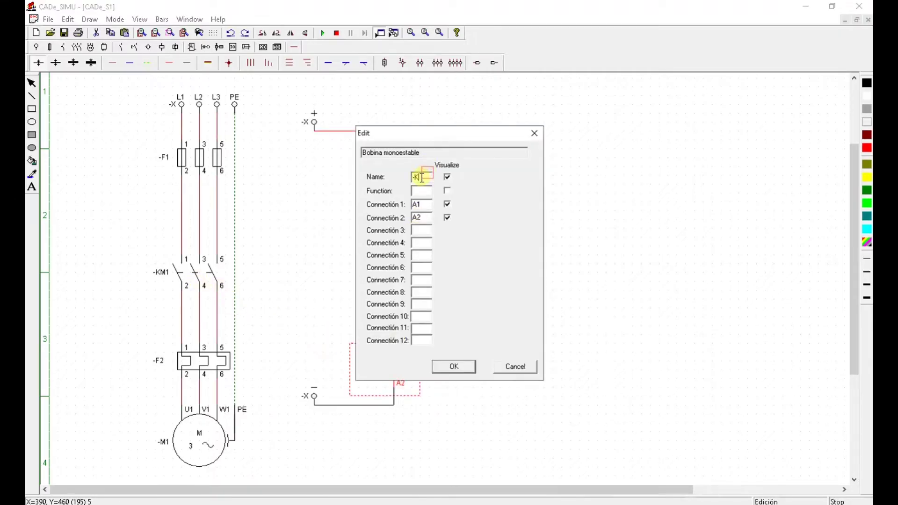
double_click(420, 178)
type("M1")
left_click(454, 367)
Name the normally-open pushbutton START and the normally-closed pushbutton STOP
left_click_drag(391, 370, 382, 299)
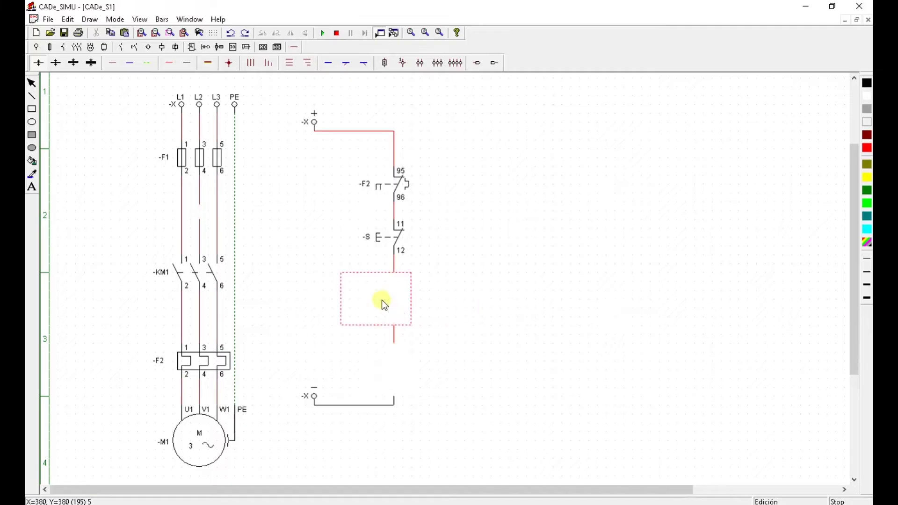
left_click(382, 300)
double_click(416, 177)
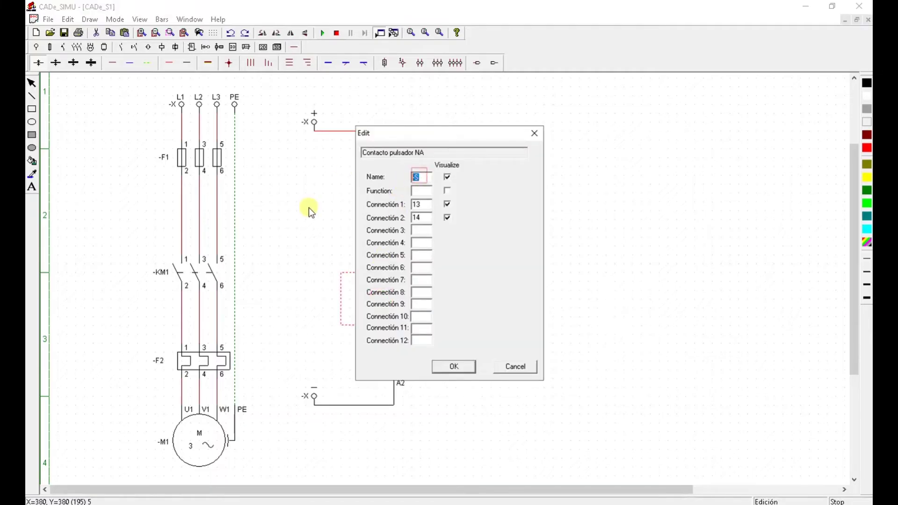
type("START")
key("Return")
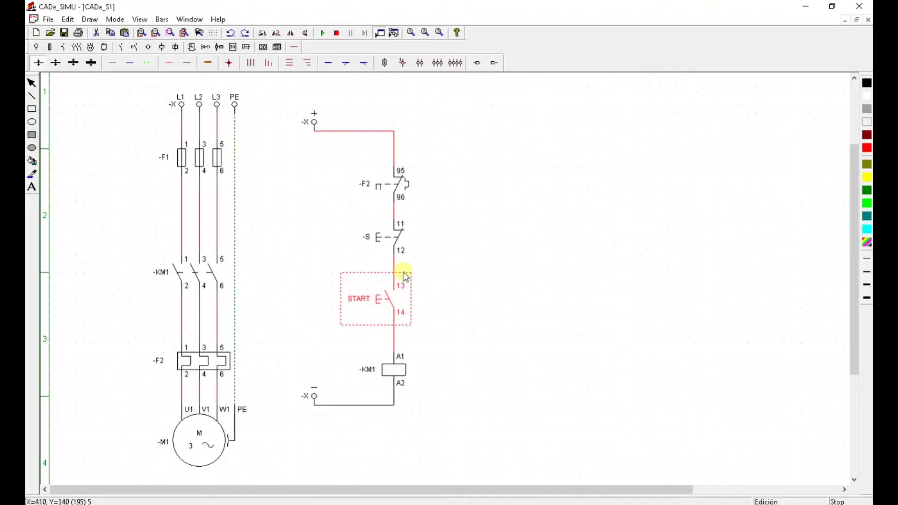
double_click(386, 246)
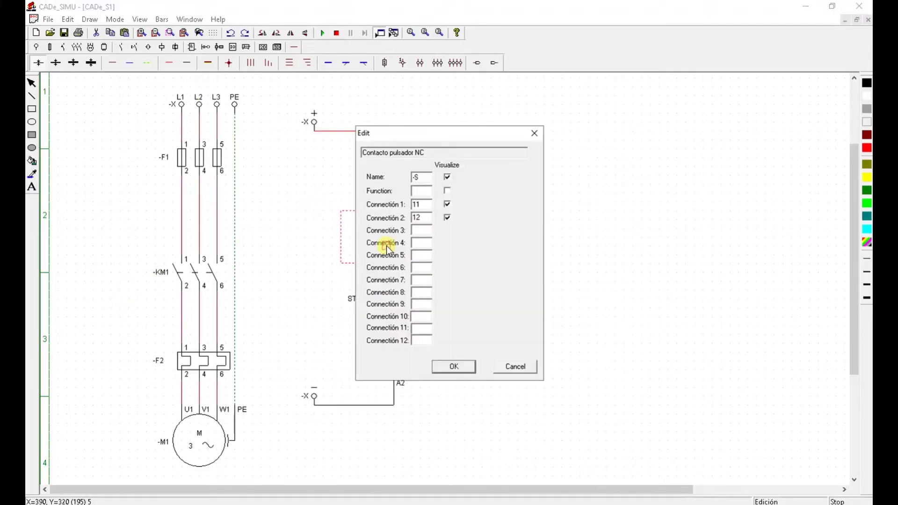
double_click(427, 179)
type("STOP")
key("Return")
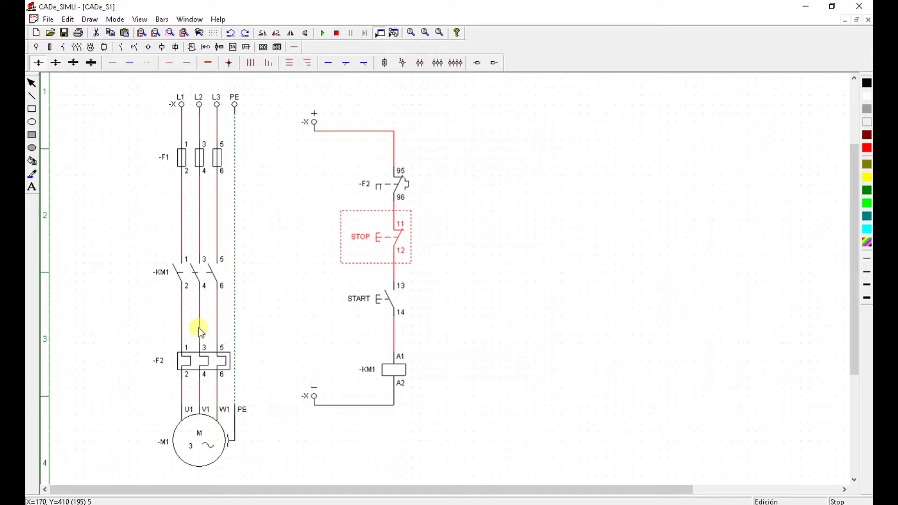
left_click(481, 232)
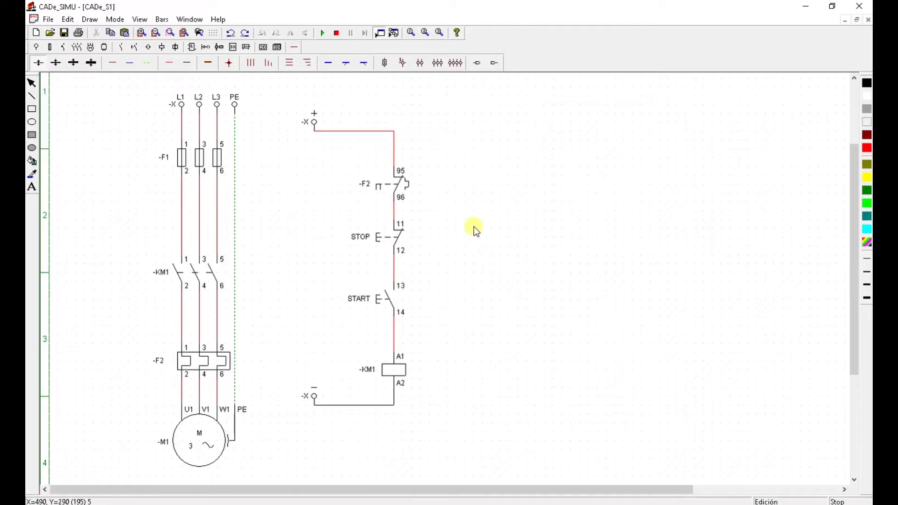
Simulate the circuit, holding START to run motor M1 through KM1, then releasing it
left_click(325, 38)
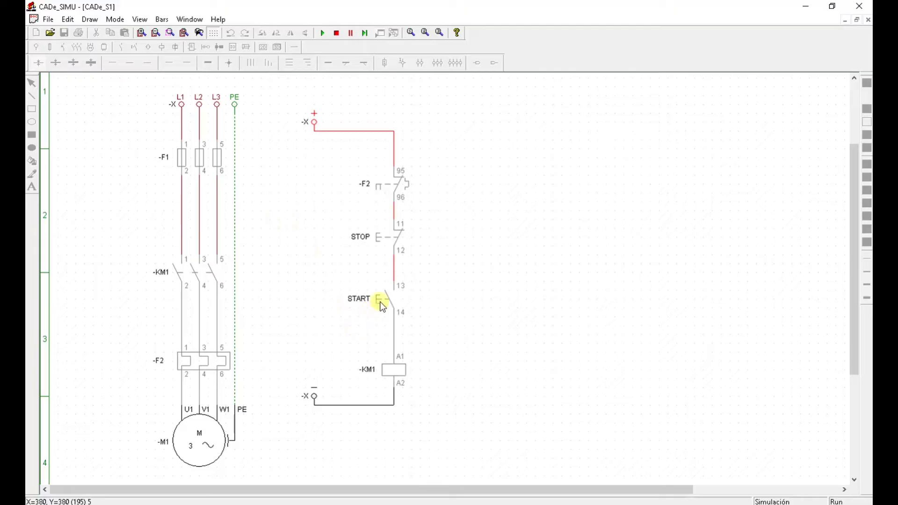
left_click_drag(383, 296, 387, 300)
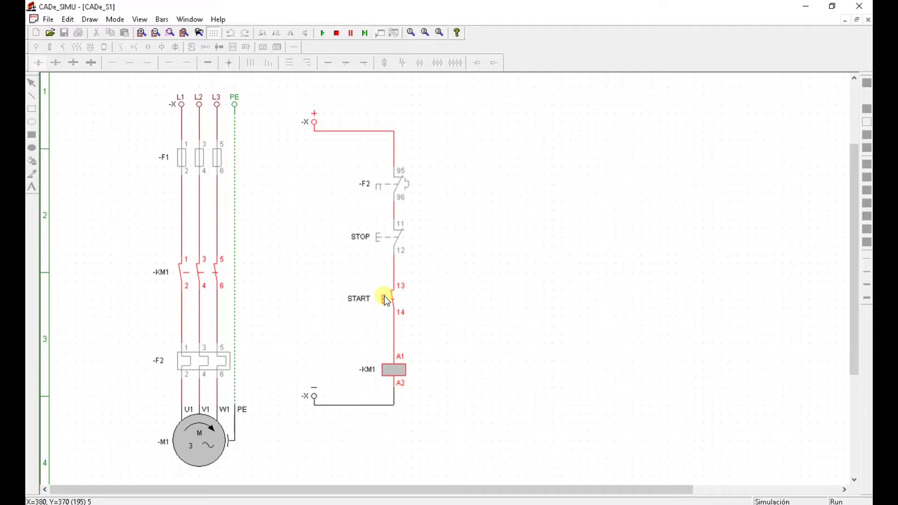
left_click_drag(384, 296, 384, 296)
left_click_drag(383, 295, 384, 296)
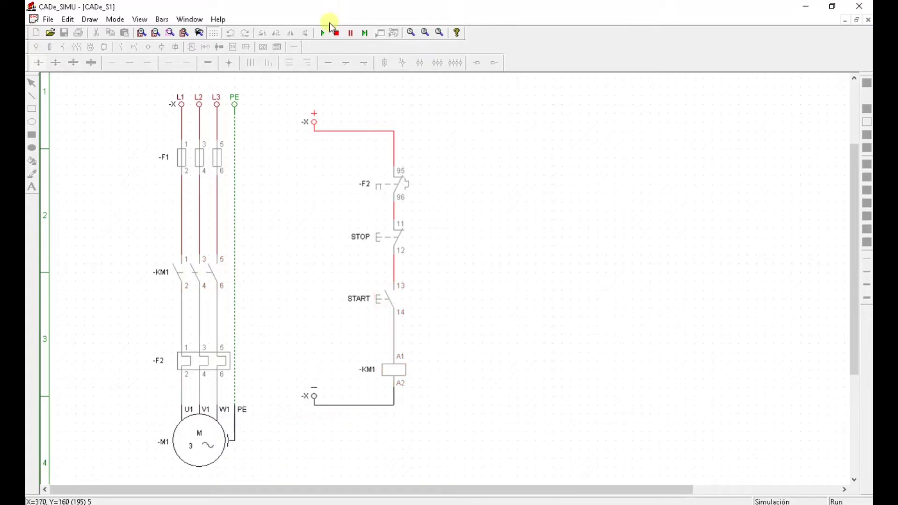
left_click(336, 34)
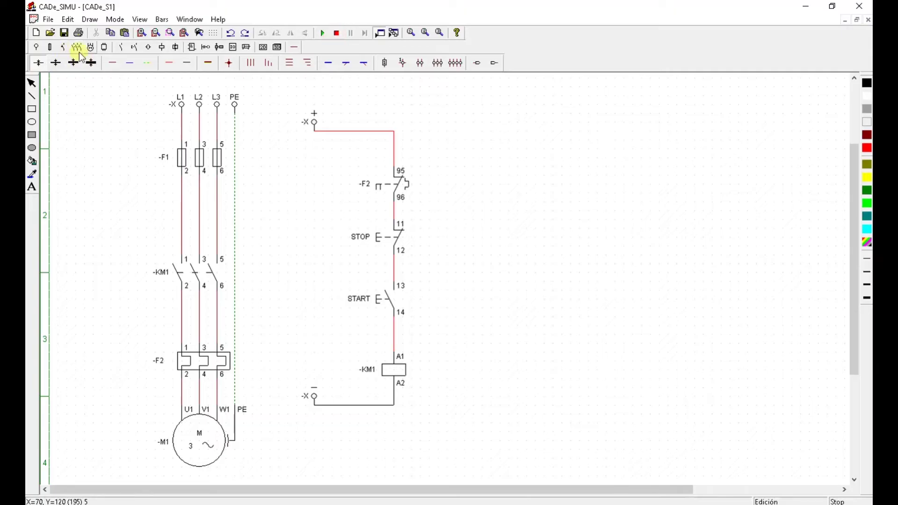
Place a normally-open contact 13/14 right of START and name it -KM1
left_click(120, 48)
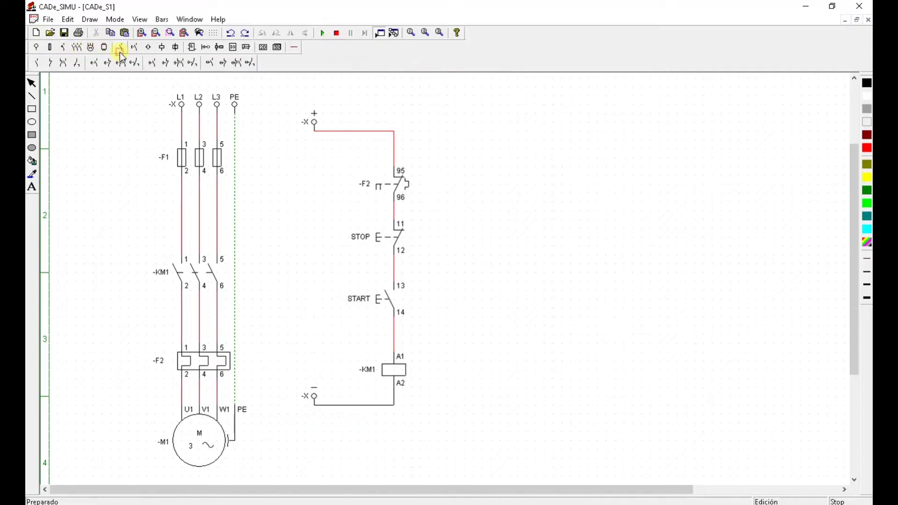
left_click(38, 64)
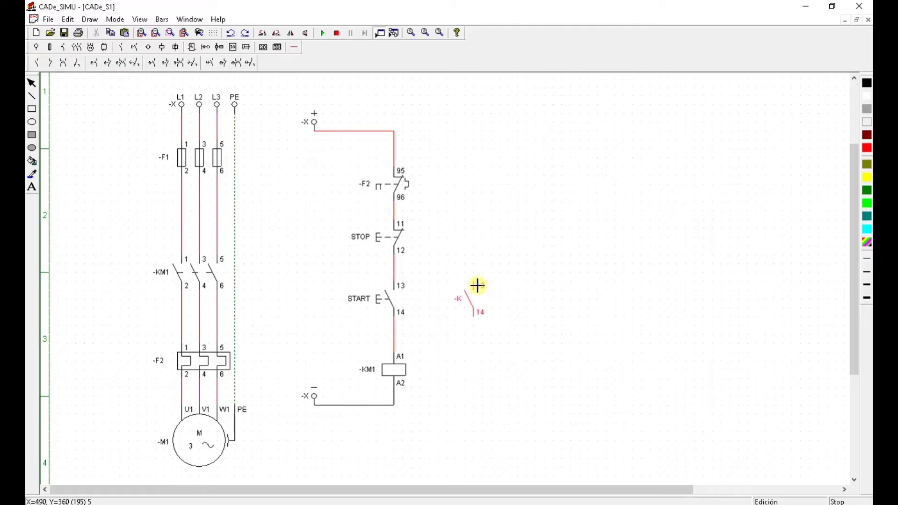
left_click(478, 286)
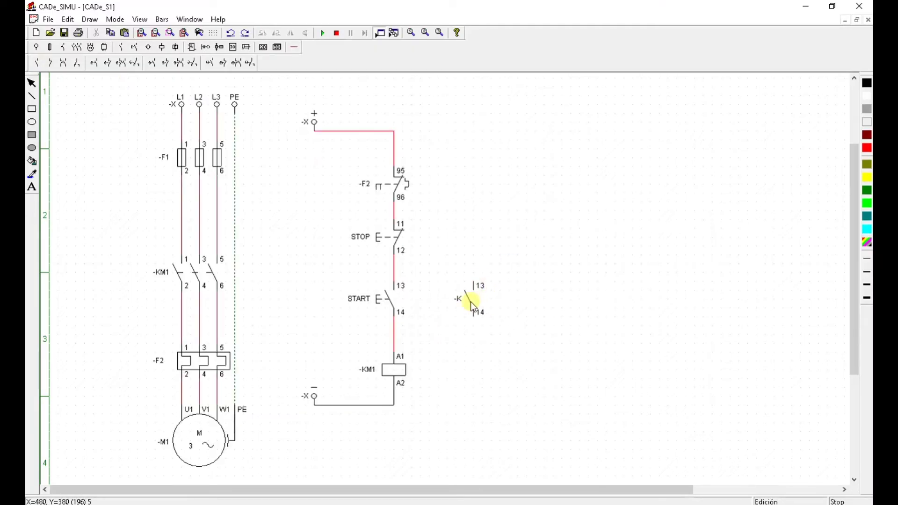
double_click(472, 305)
left_click(423, 205)
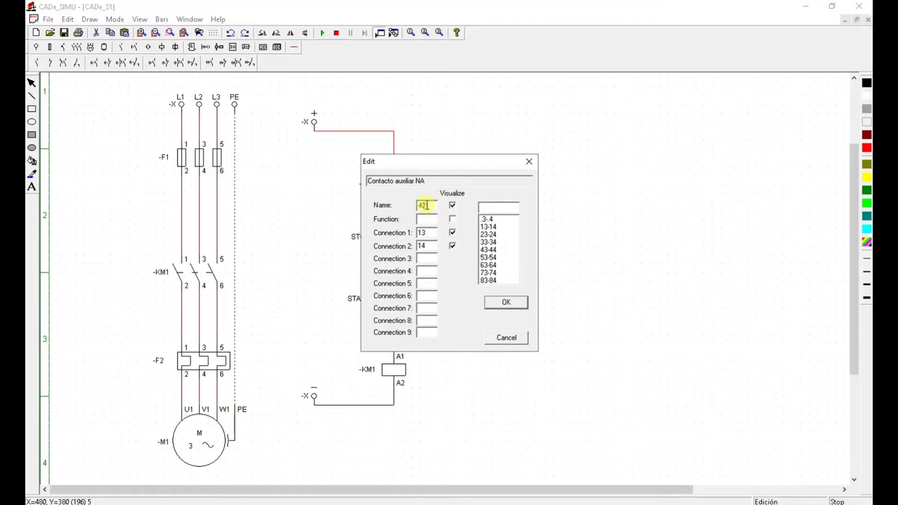
left_click(421, 235)
type("M1")
left_click(499, 301)
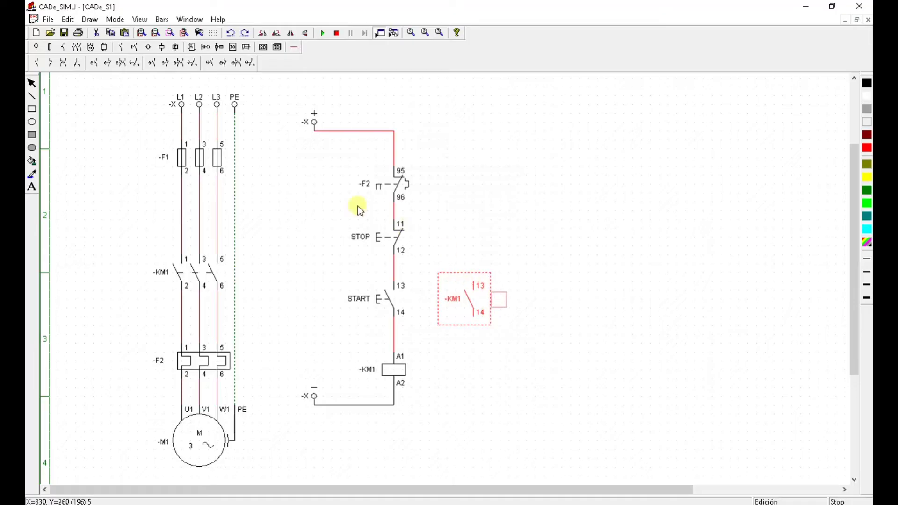
Wire KM1 terminals 13 and 14 to the lines above and below START
left_click(35, 47)
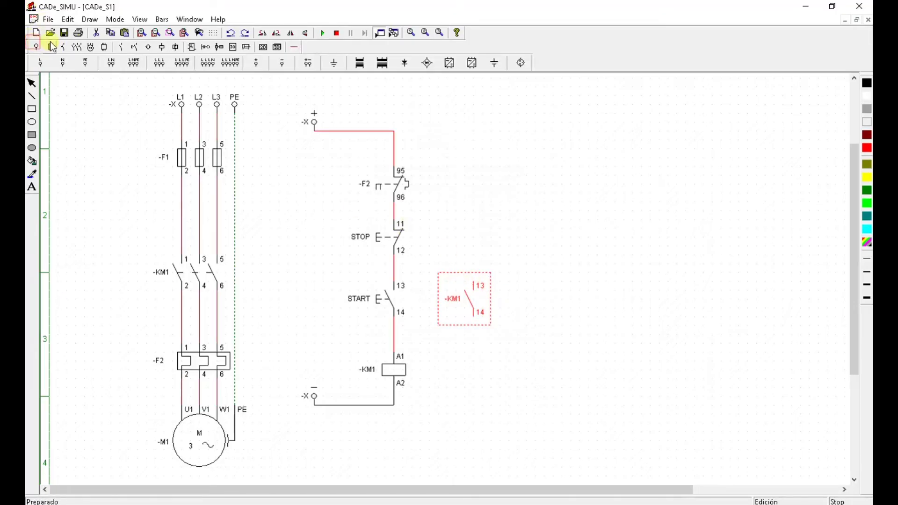
left_click(293, 52)
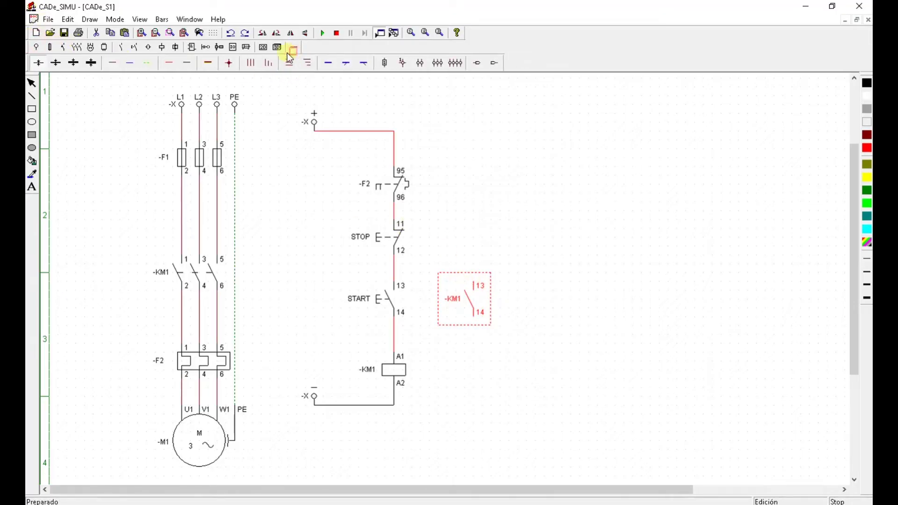
left_click(161, 64)
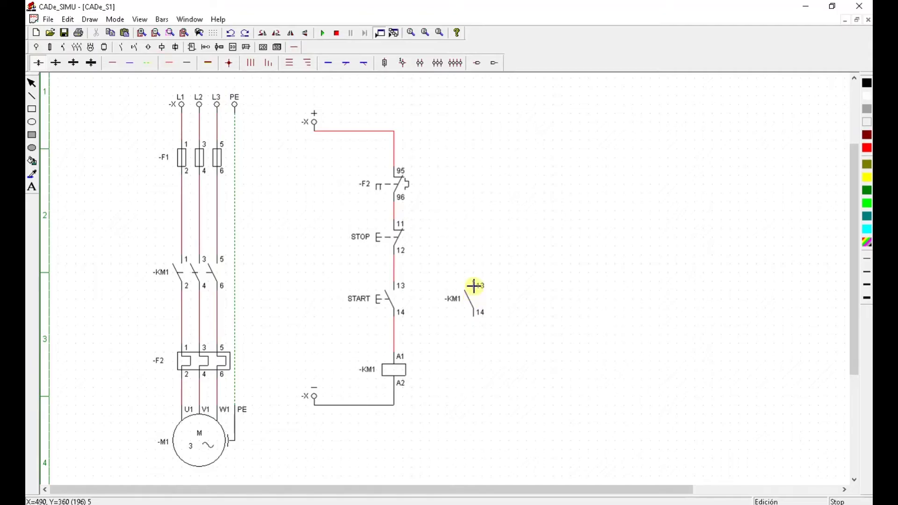
left_click(474, 272)
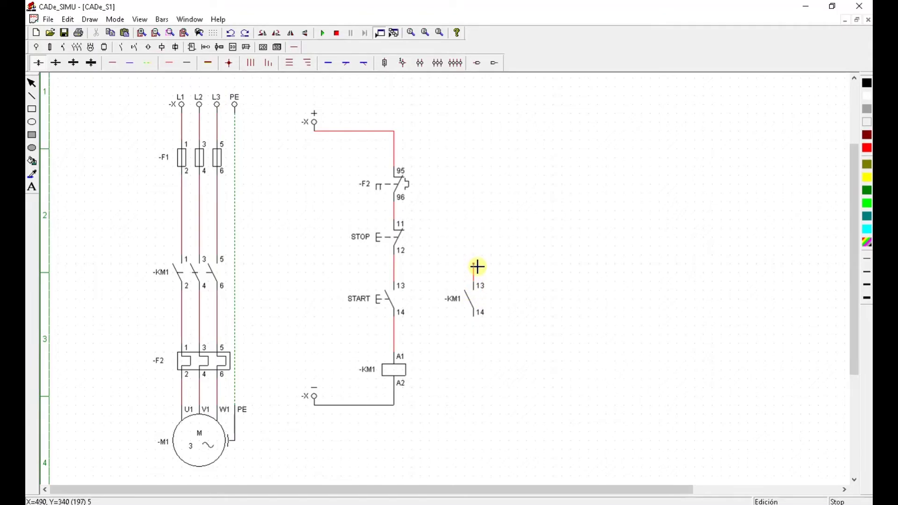
left_click(395, 264)
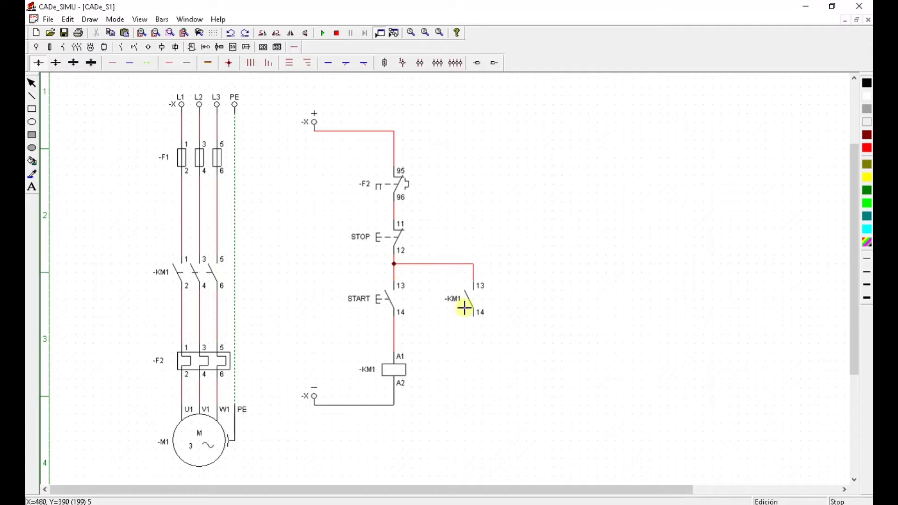
left_click(475, 335)
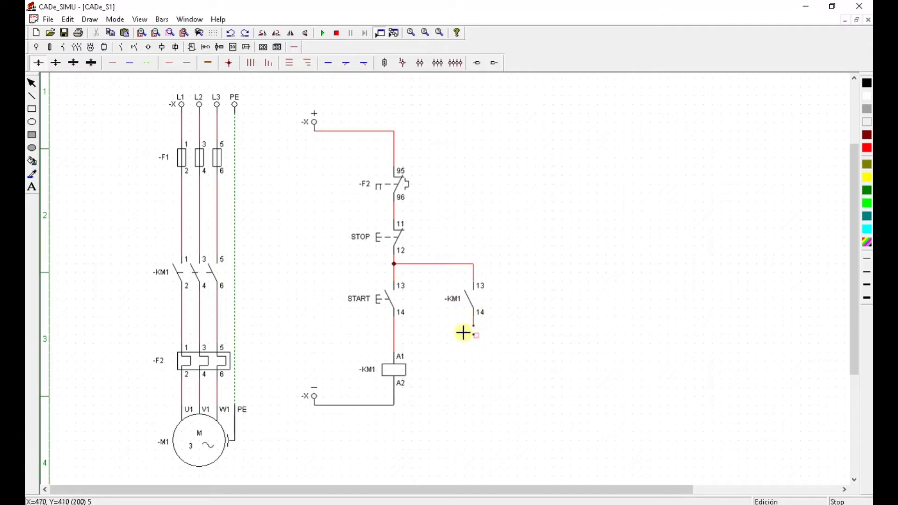
left_click(399, 338)
right_click(533, 299)
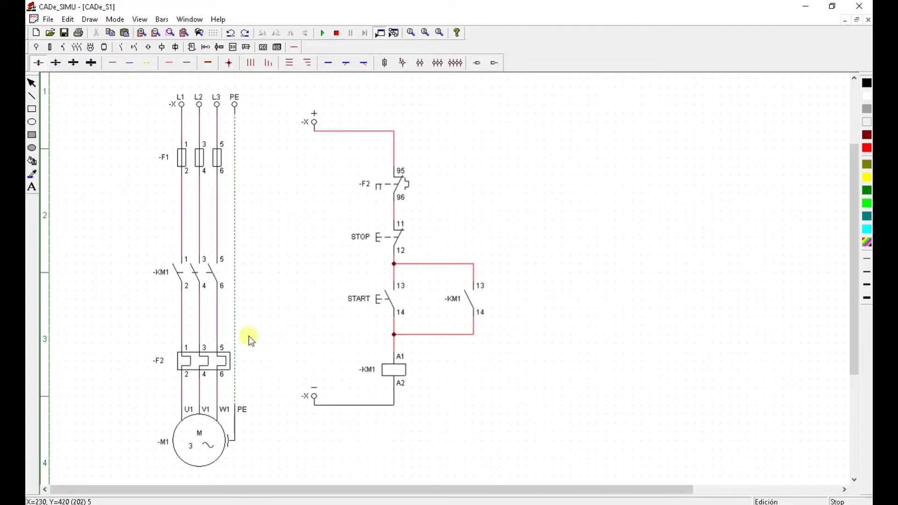
Run the simulation and cycle START and STOP, ending with KM1 latched and M1 running
left_click(323, 36)
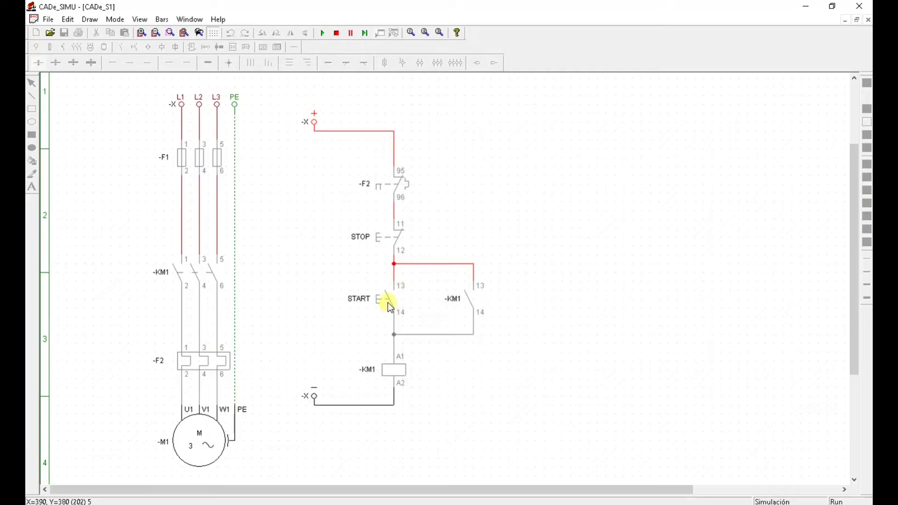
left_click(388, 302)
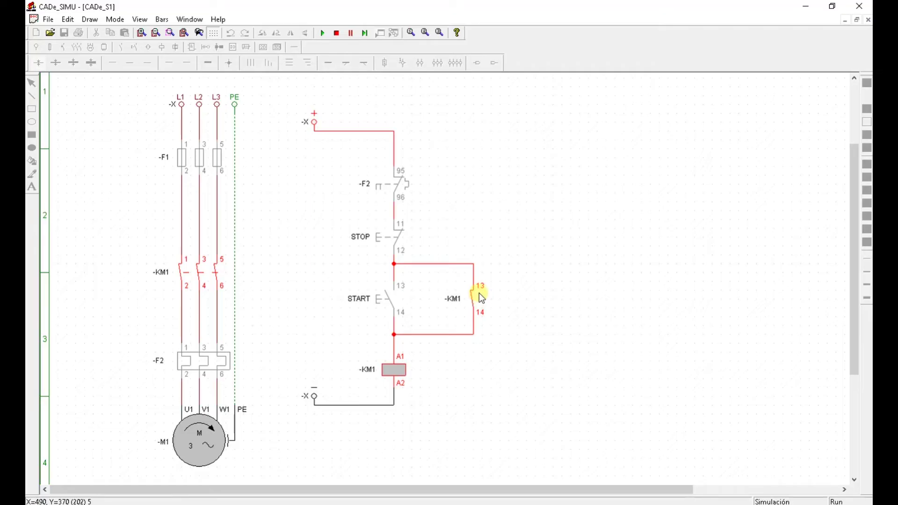
left_click(393, 237)
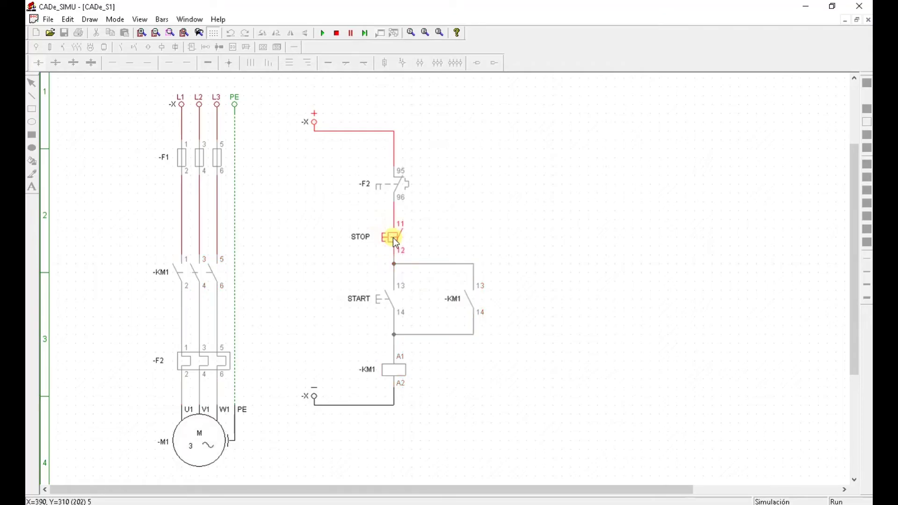
left_click(384, 299)
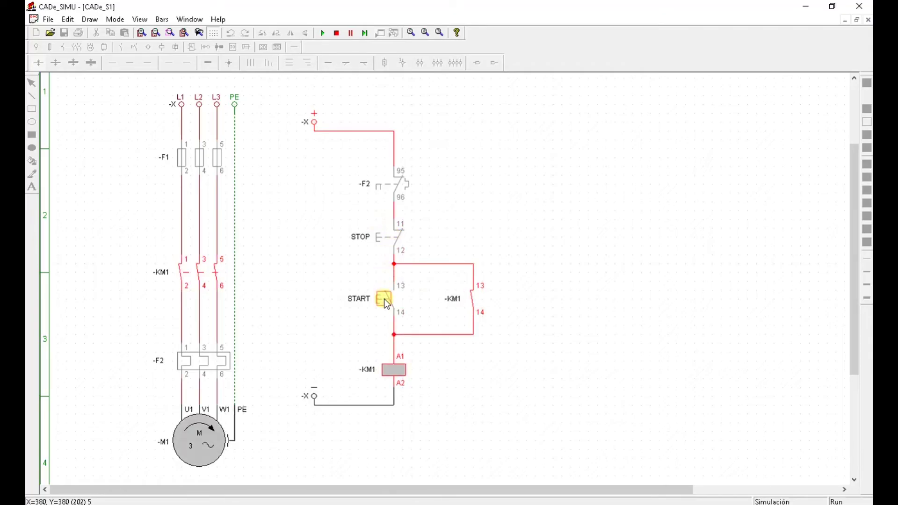
left_click(381, 239)
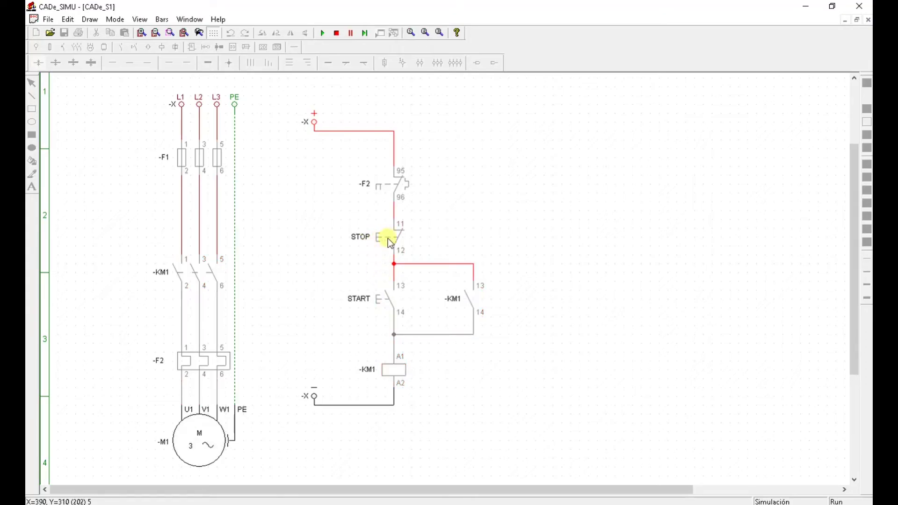
left_click(384, 299)
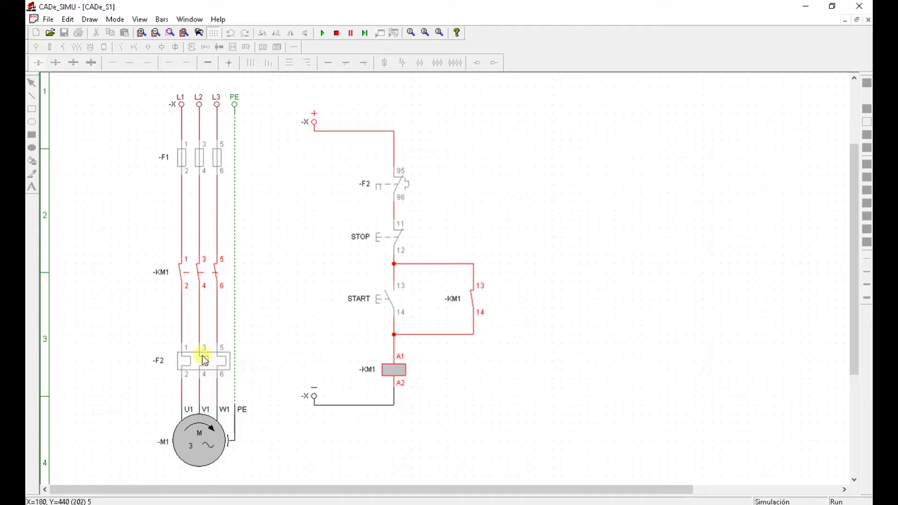
Trip the -F2 thermal relay, reset it, and restart motor M1 with START
left_click(207, 368)
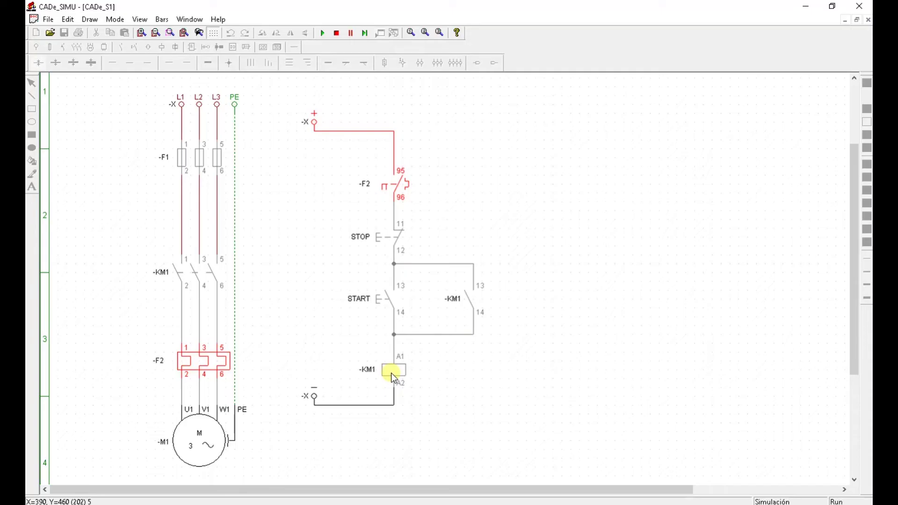
left_click(204, 360)
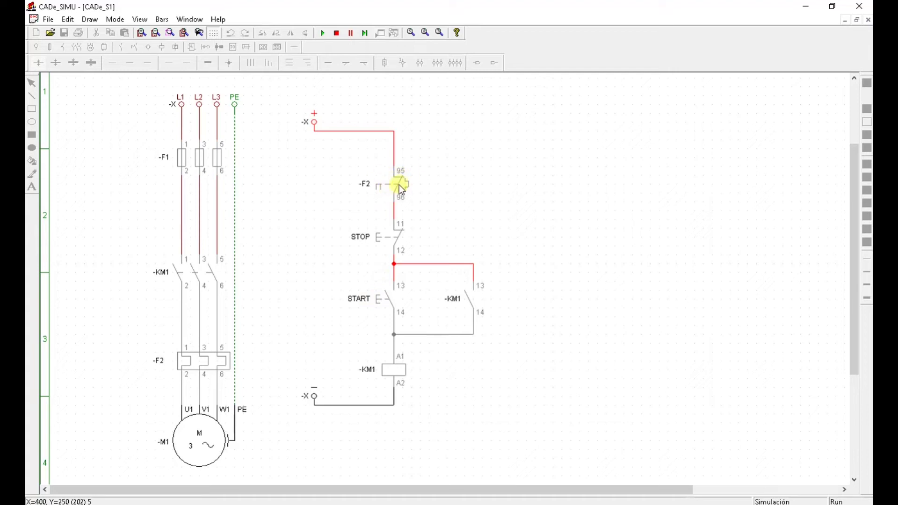
left_click(386, 302)
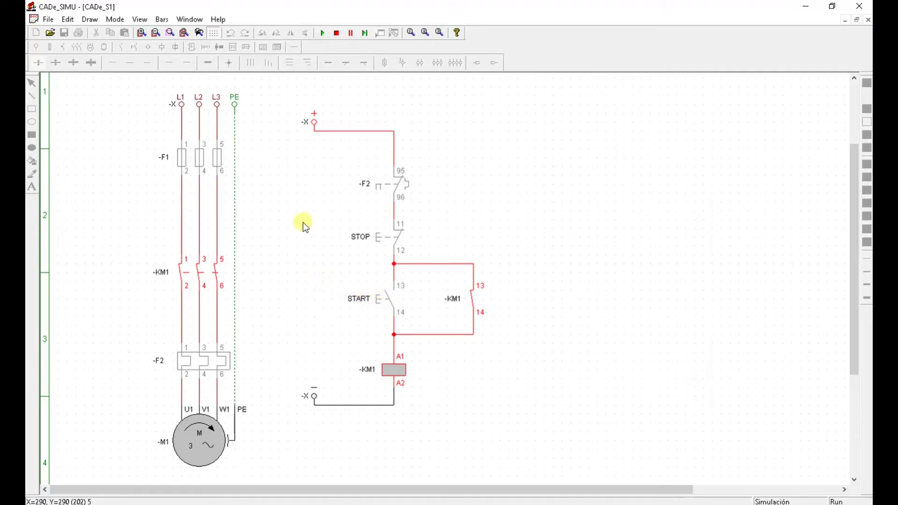
Blow the -F1 fuses, then restore them so motor M1 runs again
left_click(183, 162)
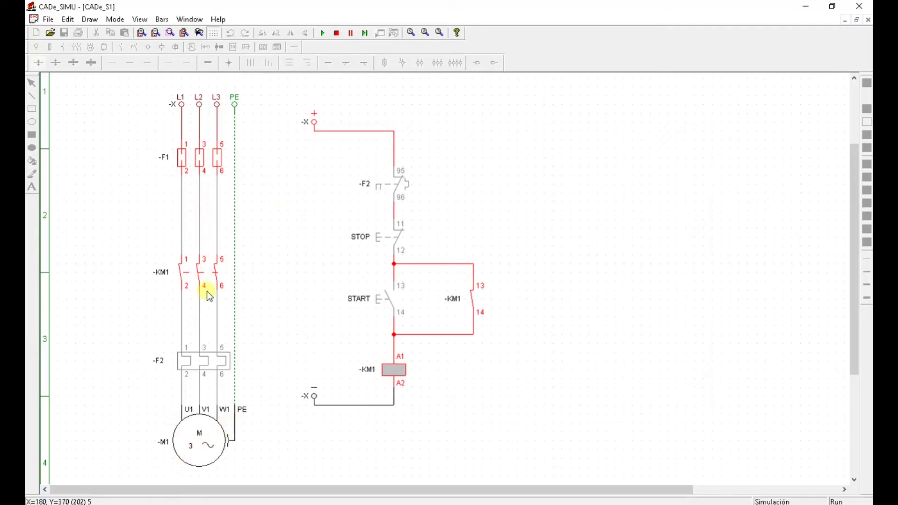
left_click(201, 158)
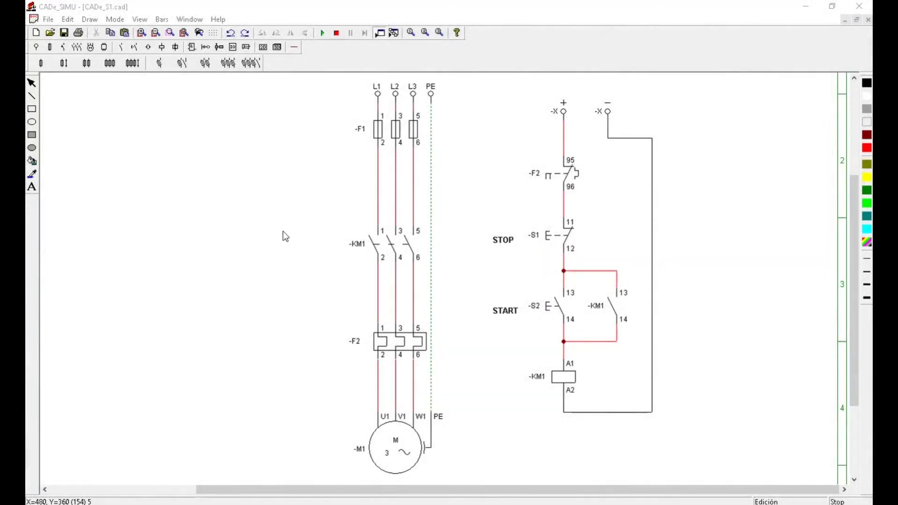
Stack 2D images of three-phase motor, thermal relay and contactor left of the schematic; select the breaker image
left_click(263, 47)
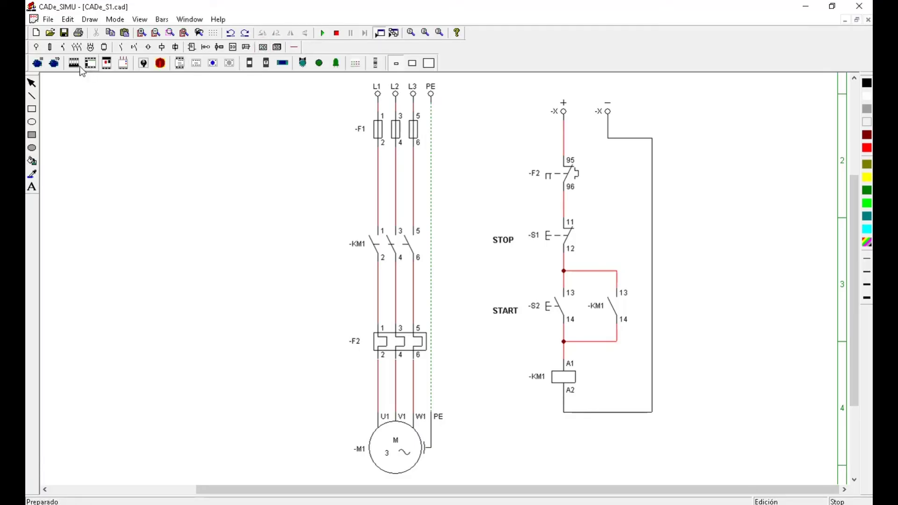
left_click(39, 68)
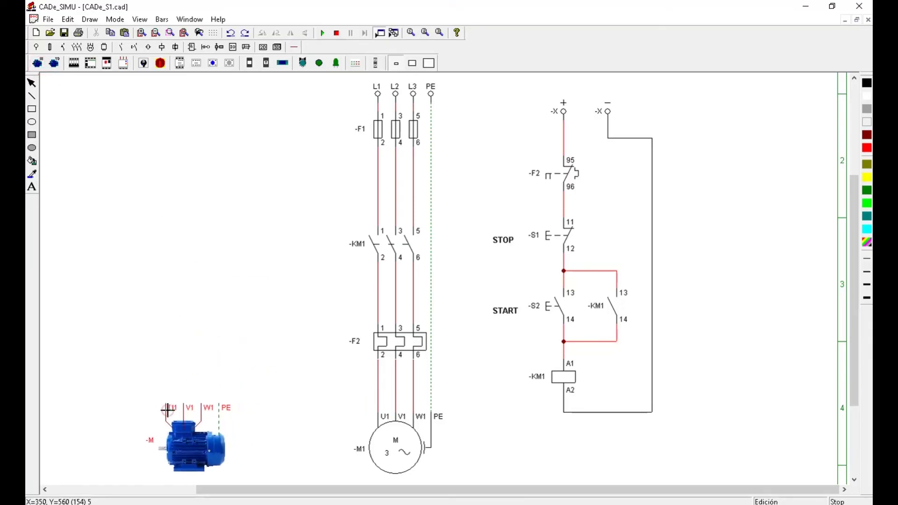
left_click(168, 411)
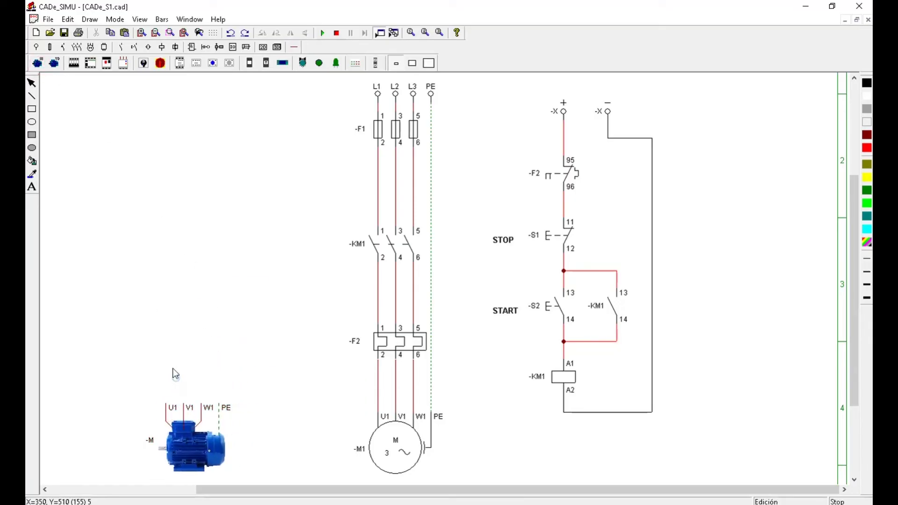
left_click(124, 68)
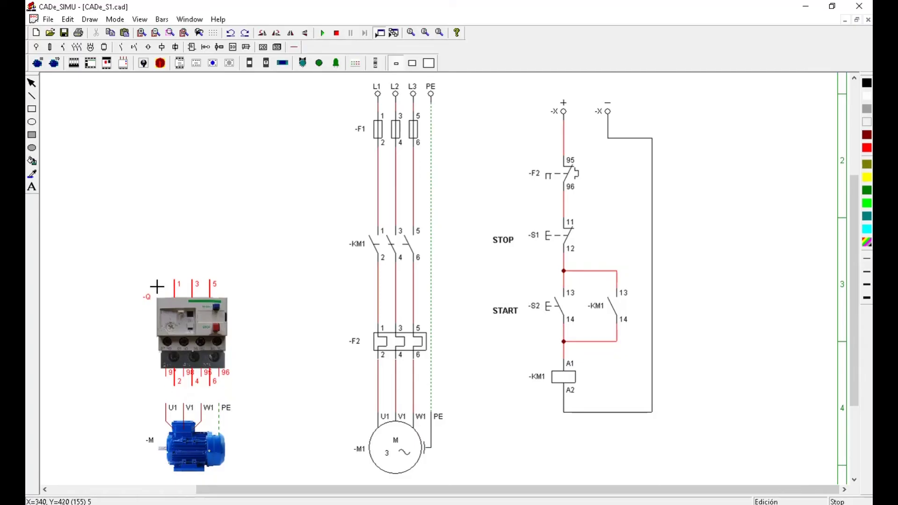
left_click(153, 289)
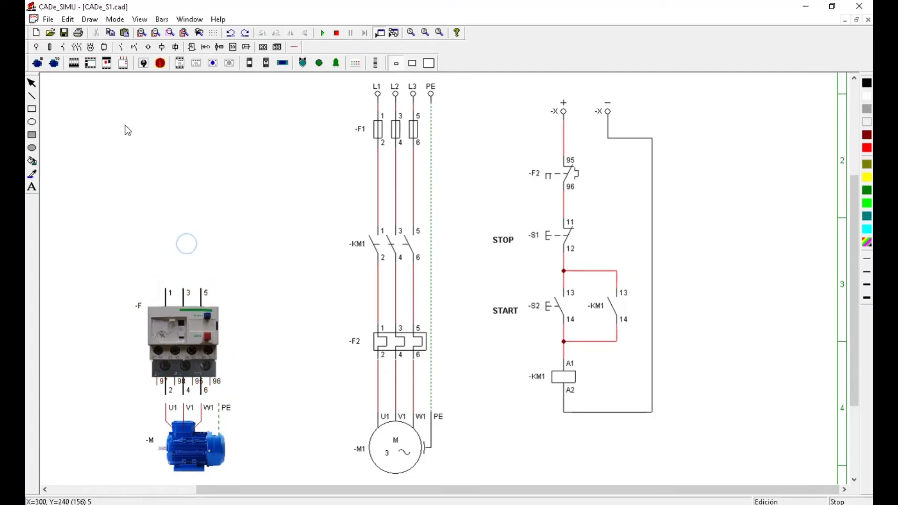
left_click(180, 63)
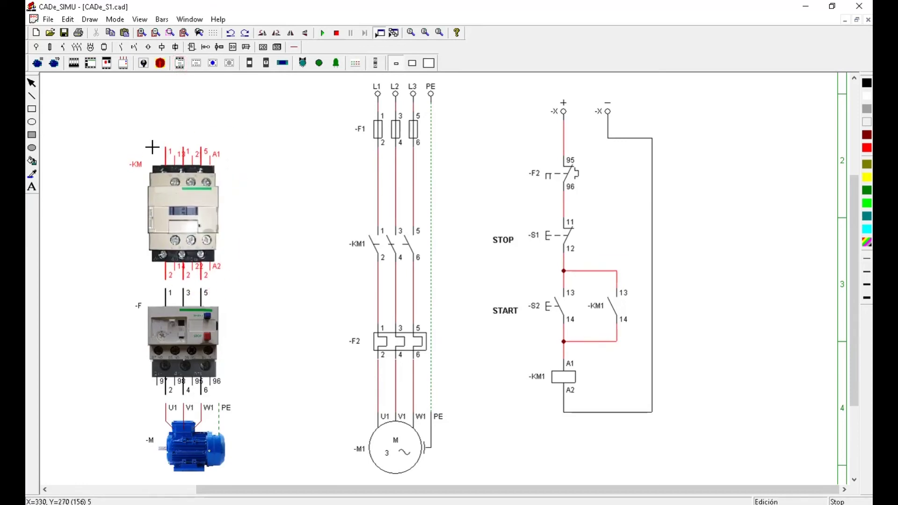
left_click(152, 147)
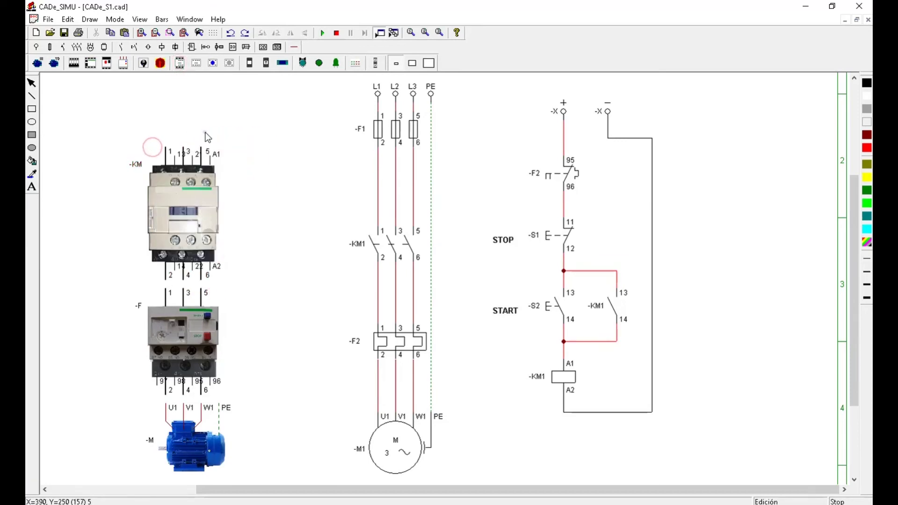
left_click(73, 64)
scroll(160, 108, "up", 2)
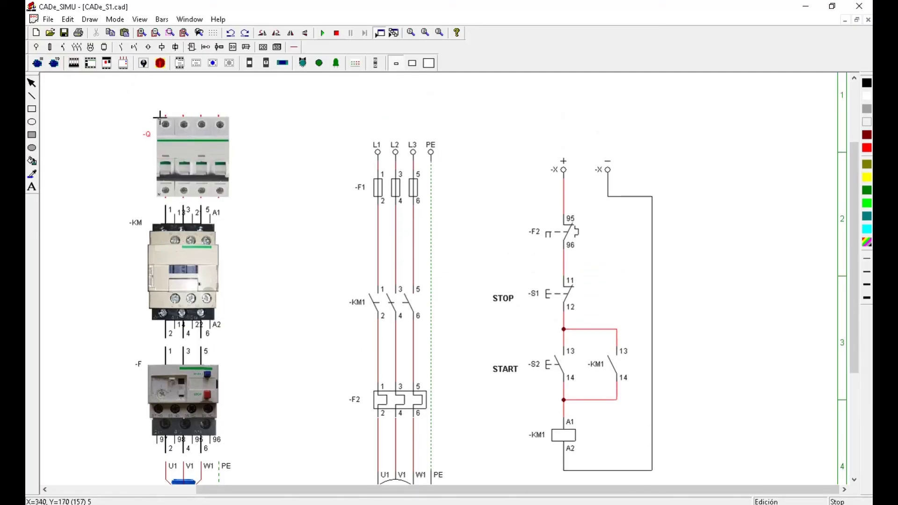
Place the three-pole breaker image above the contactor and confirm its properties
left_click(159, 116)
right_click(227, 133)
double_click(204, 162)
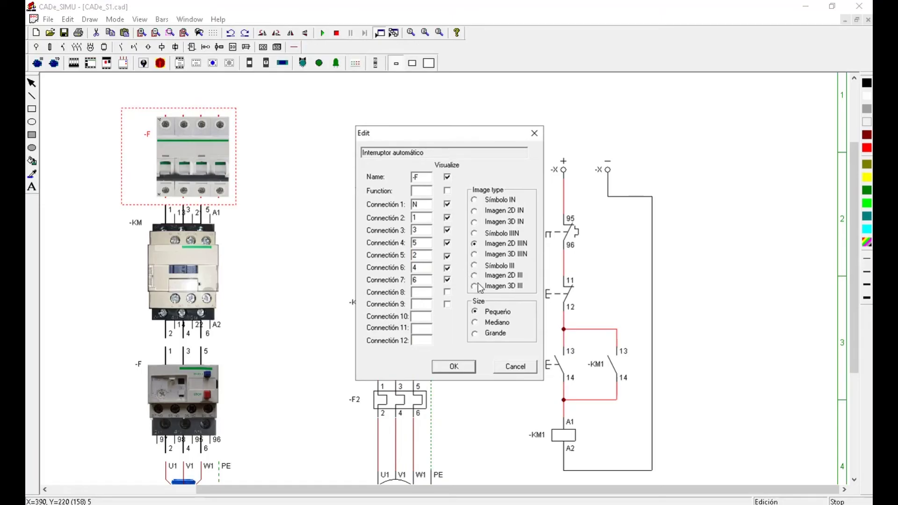
left_click(468, 366)
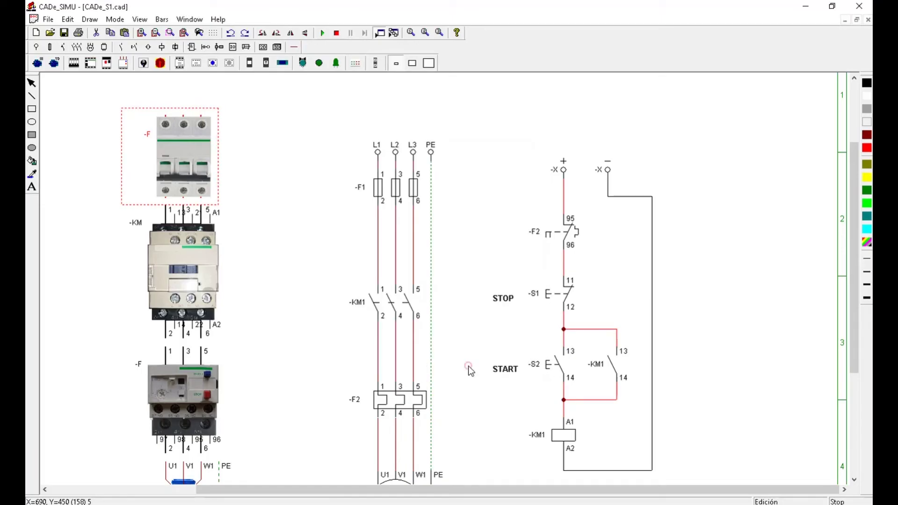
left_click(295, 204)
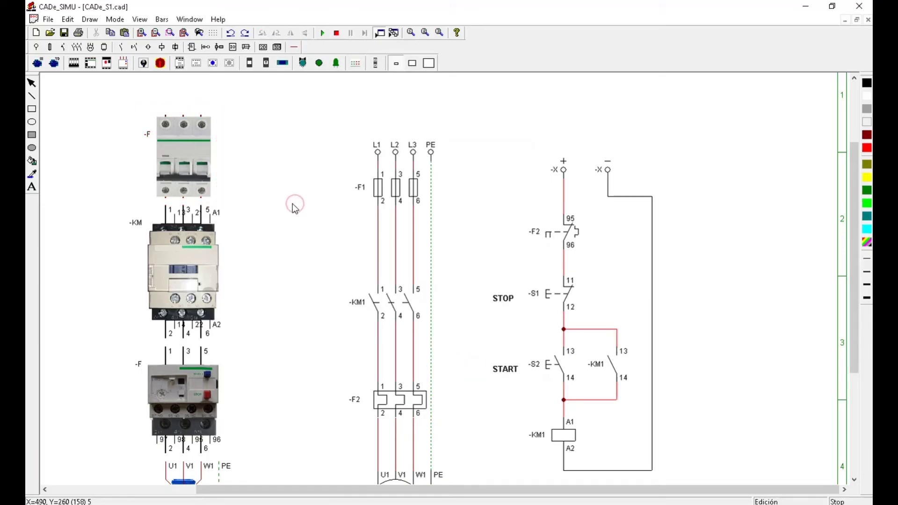
Add L1-L2-L3-PE supply terminals at the top and delete the -F1 fuse symbol
left_click(36, 48)
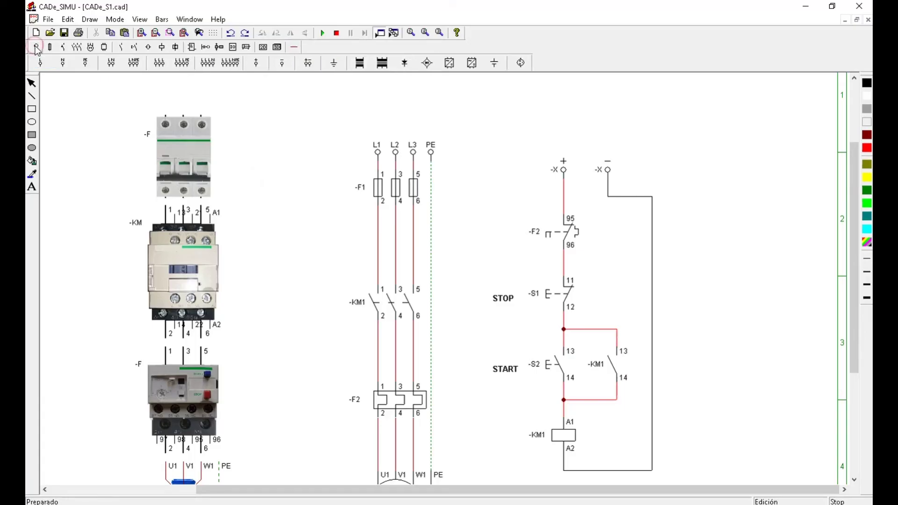
left_click(174, 67)
left_click(171, 102)
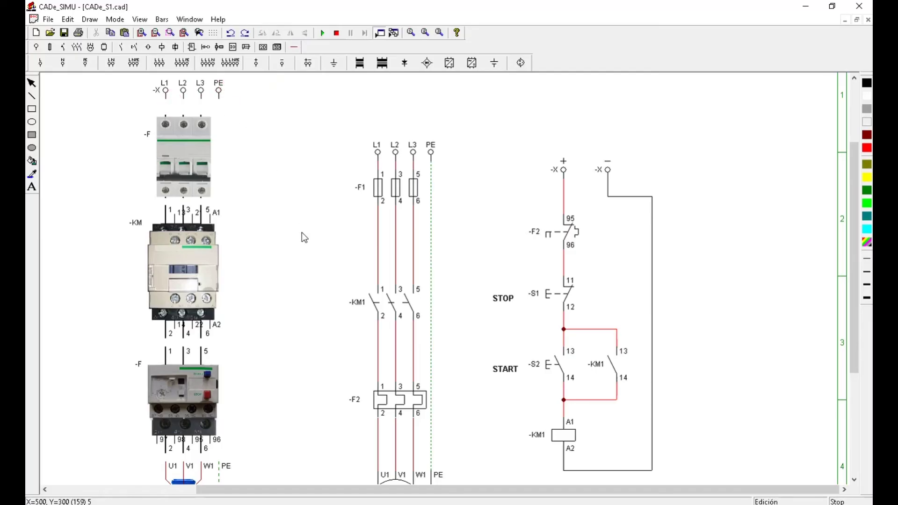
left_click(383, 190)
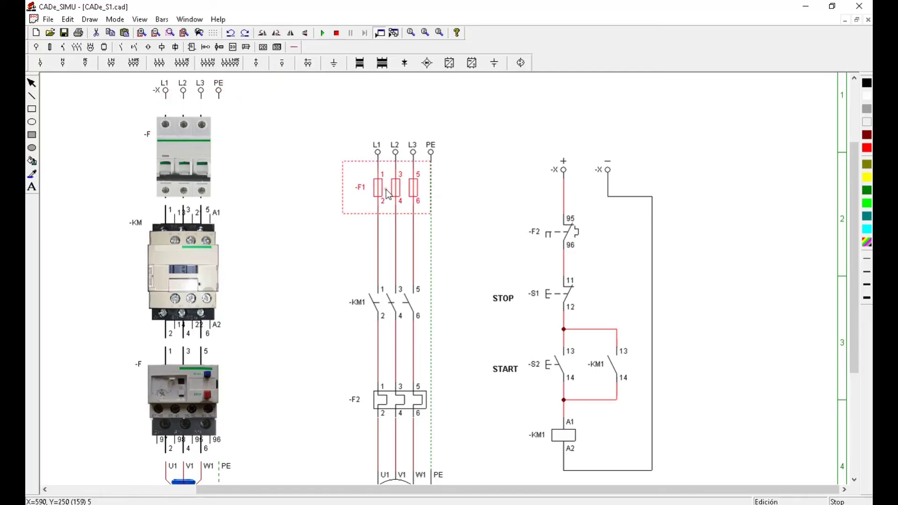
key("Delete")
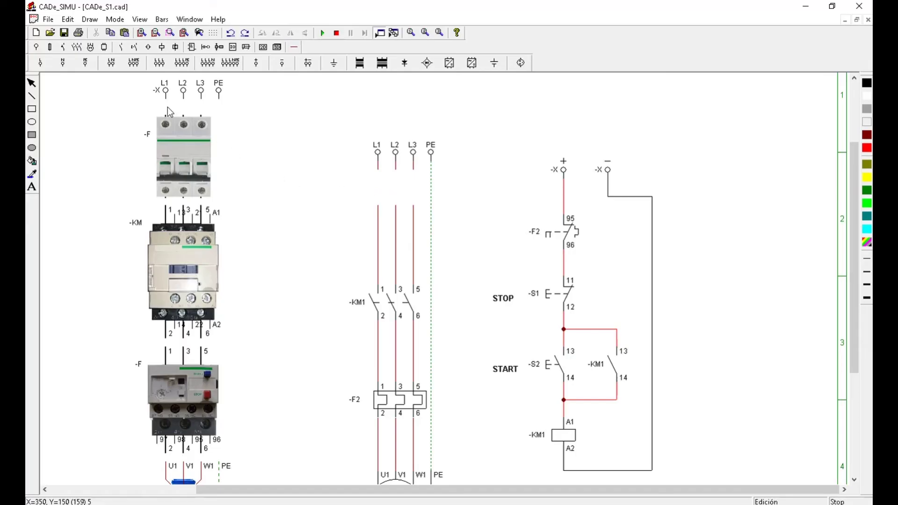
Insert a three-pole breaker symbol on the L1–L3 lines and name it -F1
left_click(60, 47)
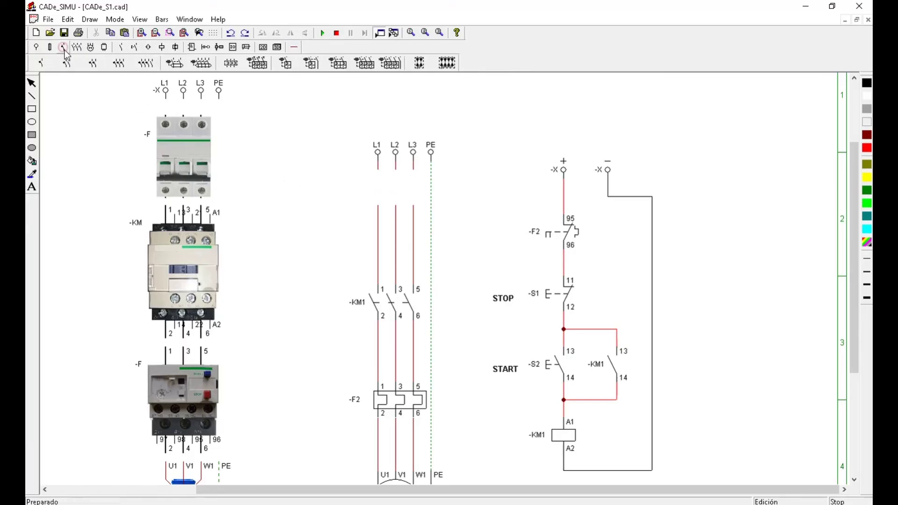
left_click(119, 62)
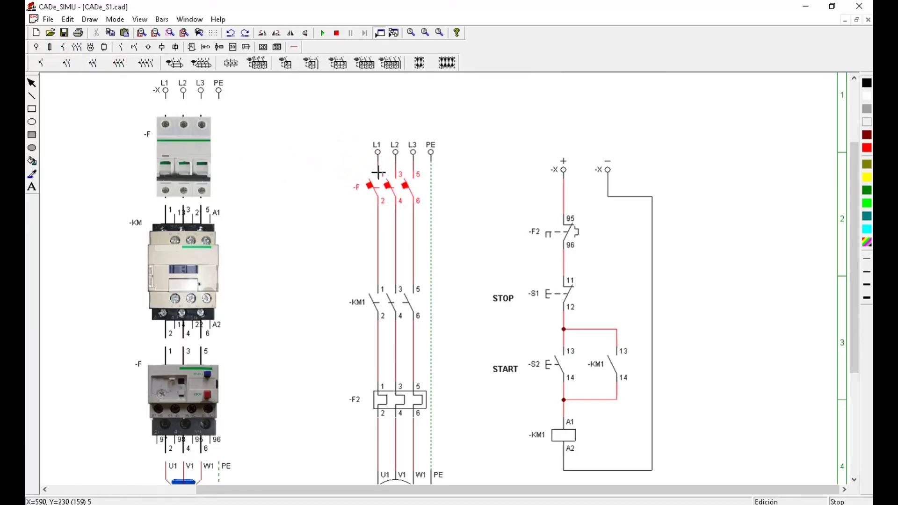
left_click(365, 174)
right_click(305, 167)
double_click(369, 191)
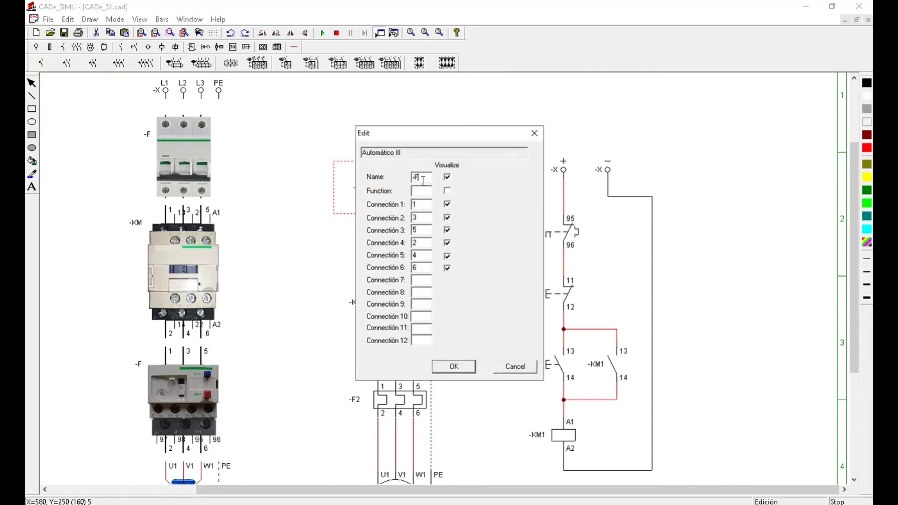
left_click(421, 177)
left_click(460, 368)
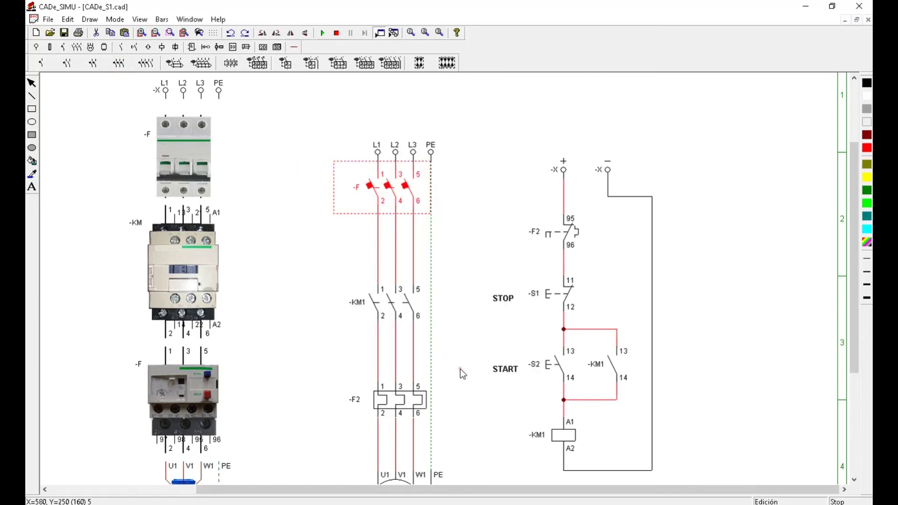
Rename the breaker image to -F1 and the contactor image to -KM1
double_click(202, 141)
type("1")
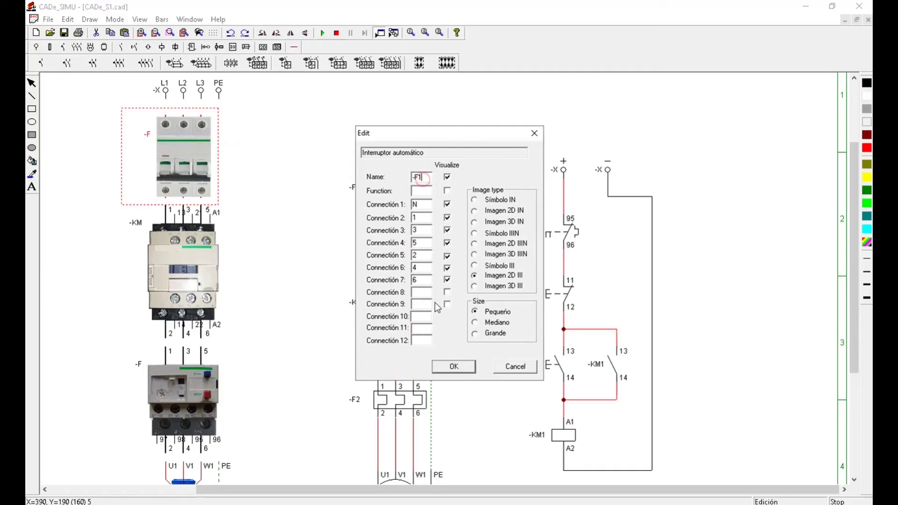
left_click(455, 366)
left_click(195, 266)
double_click(195, 267)
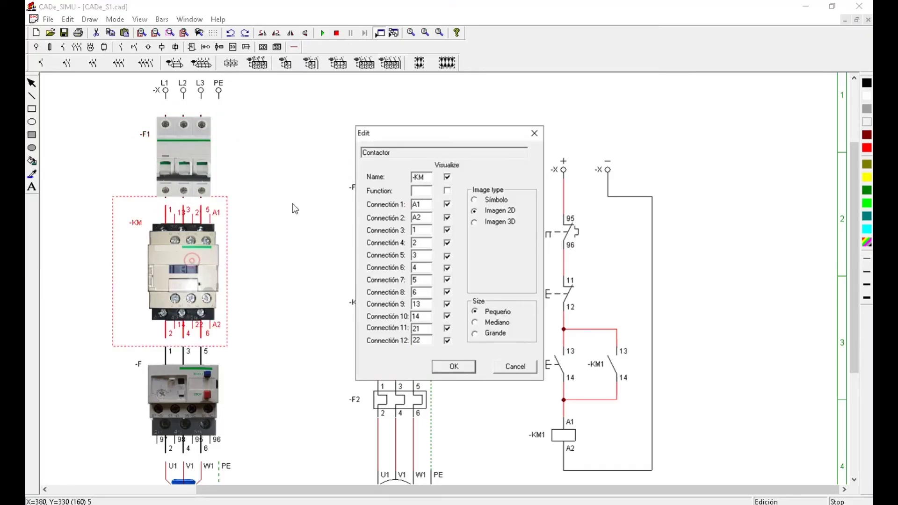
left_click(426, 179)
type("1")
left_click(459, 367)
Rename the thermal relay image to -F2 and the motor image to -M1
double_click(196, 384)
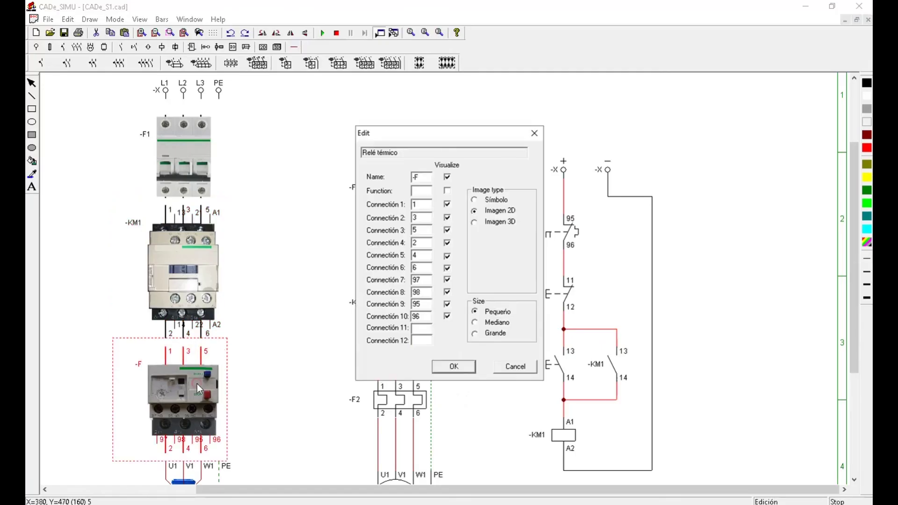
left_click(429, 177)
type("2")
left_click(453, 369)
scroll(301, 338, "down", 2)
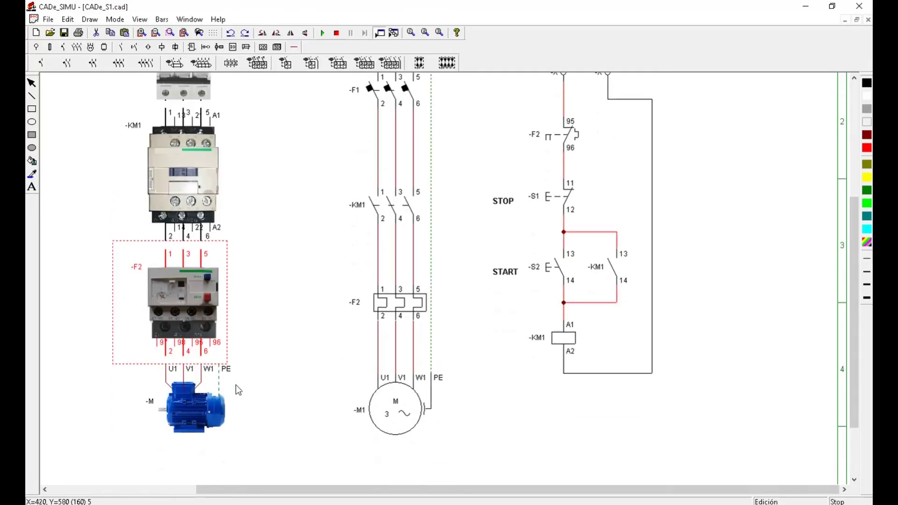
left_click(206, 411)
double_click(204, 411)
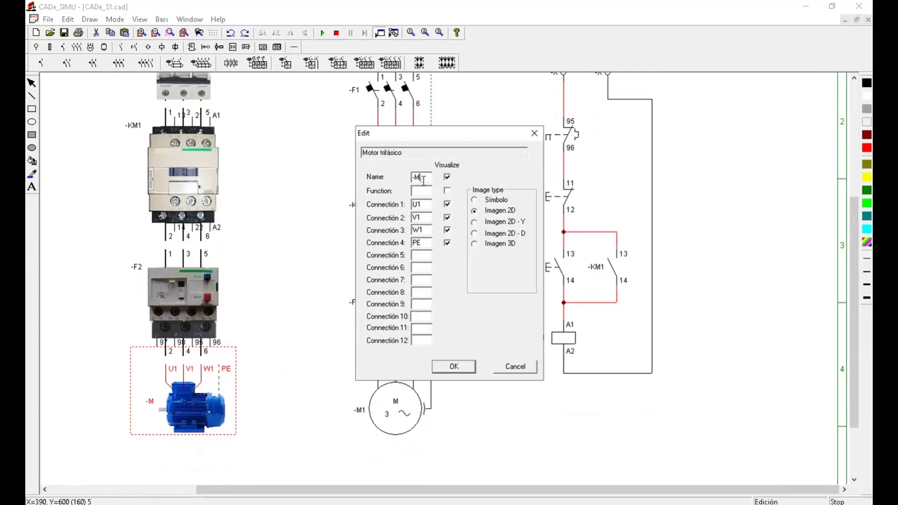
type("1")
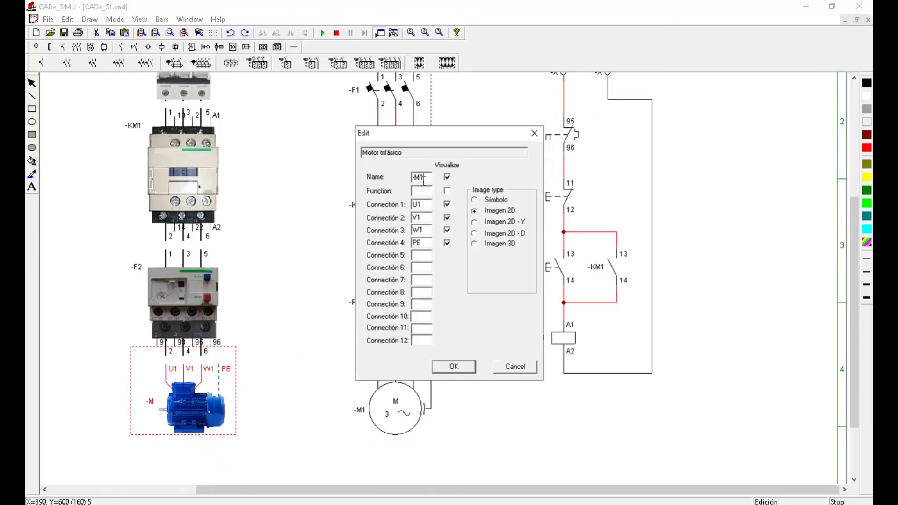
left_click(452, 368)
left_click(299, 305)
scroll(302, 309, "up", 5)
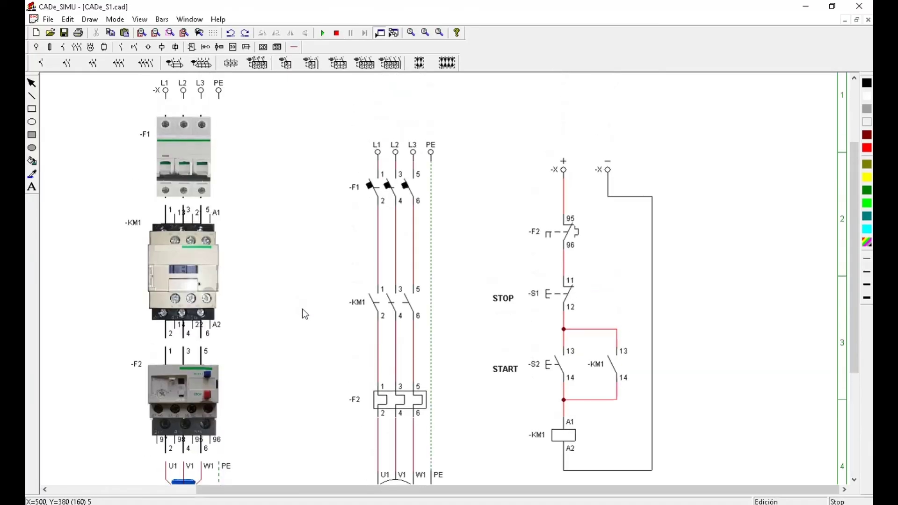
Wire L1–L3 with three-wire runs into -F1, then -F1 to -KM1 and -KM1 to -F2
left_click(293, 47)
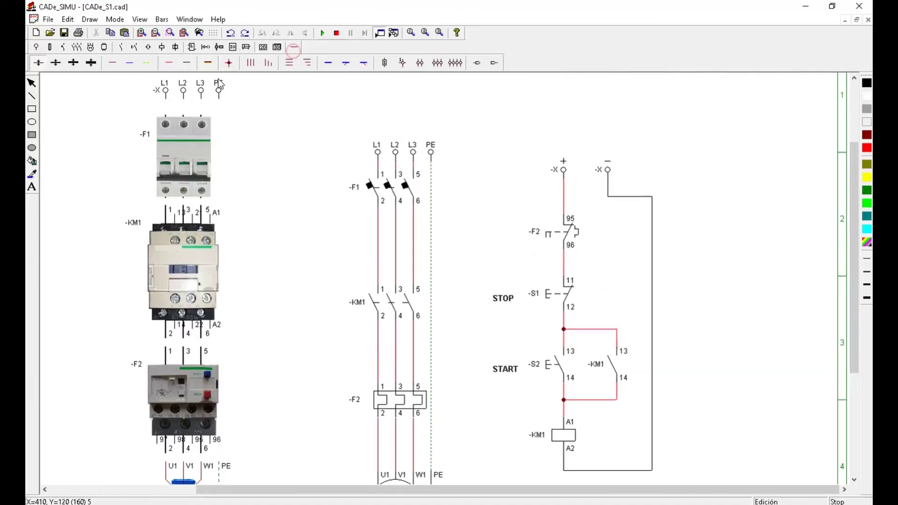
left_click(251, 63)
left_click_drag(171, 112, 166, 117)
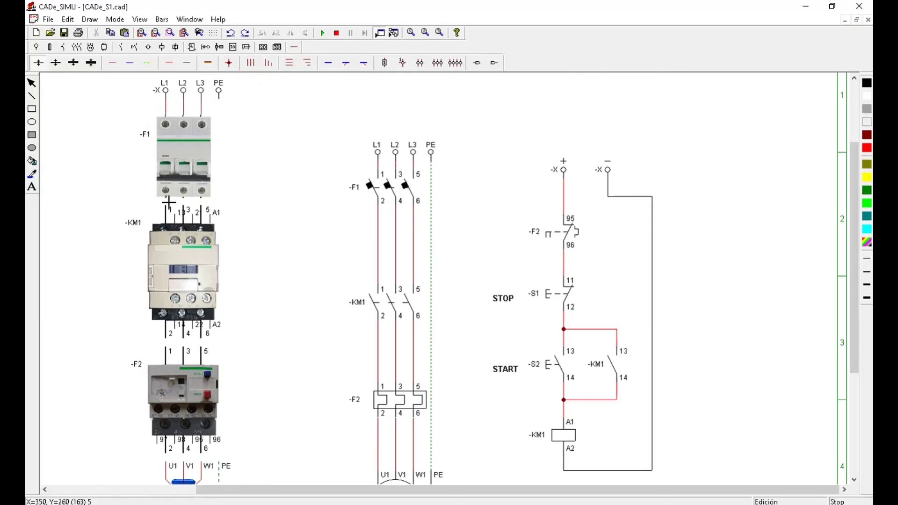
left_click_drag(169, 200, 168, 211)
scroll(167, 212, "down", 1)
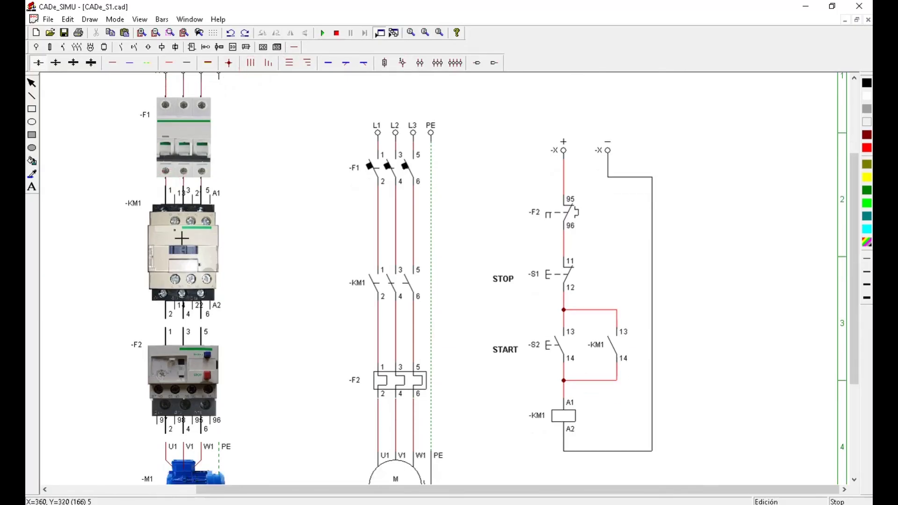
left_click_drag(168, 321, 167, 330)
scroll(217, 335, "down", 2)
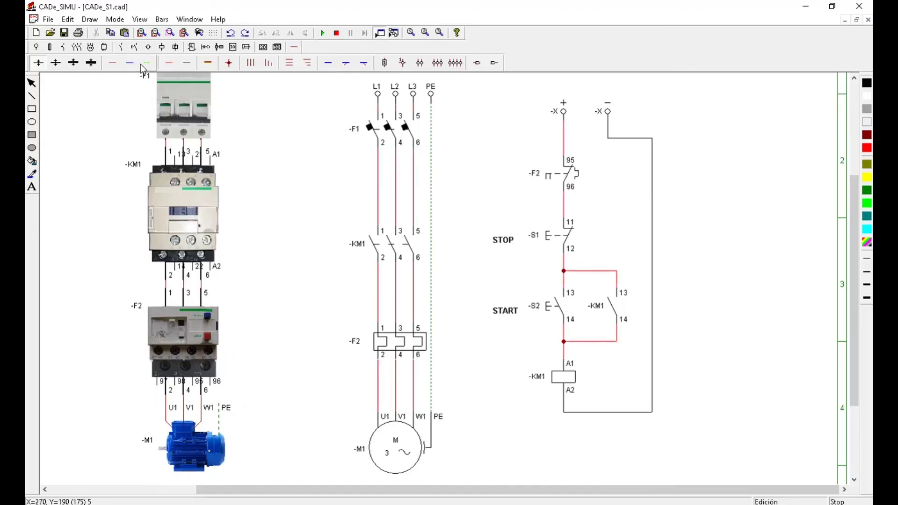
Draw a PE conductor from the motor's PE terminal up to the PE supply terminal
left_click(224, 406)
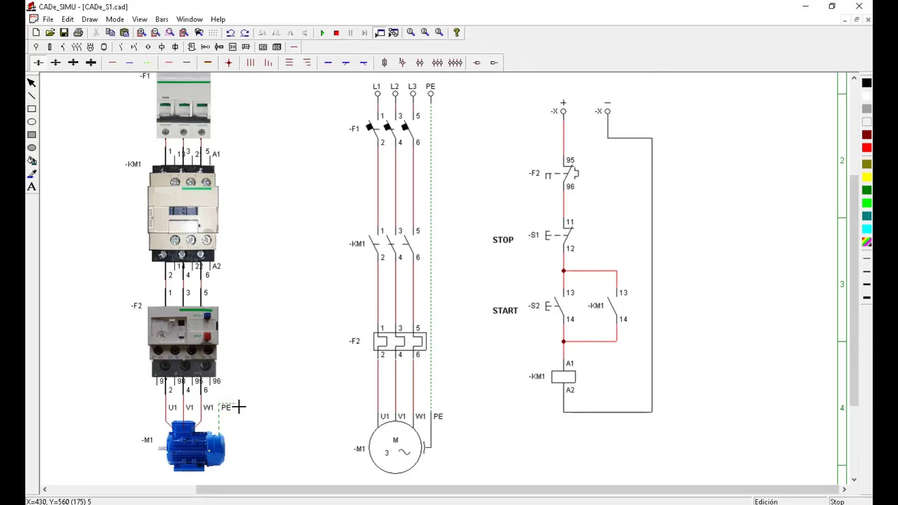
left_click(237, 403)
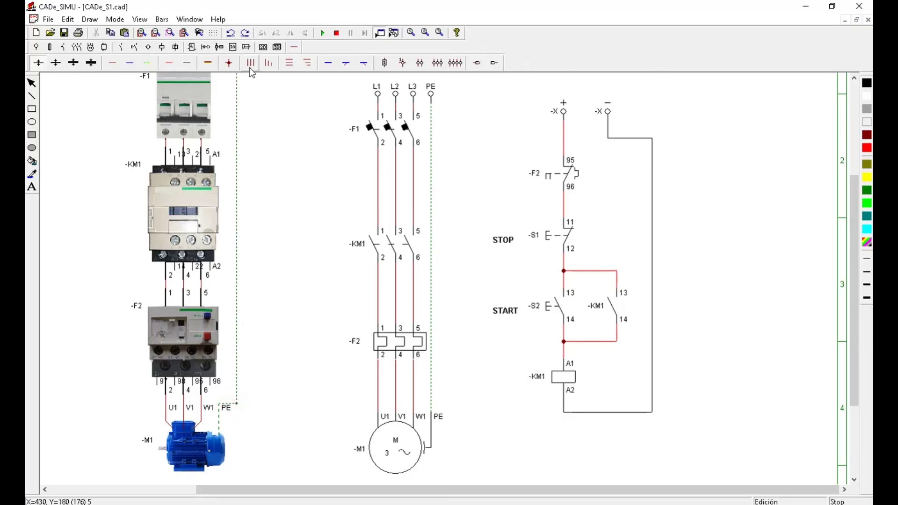
scroll(240, 90, "up", 3)
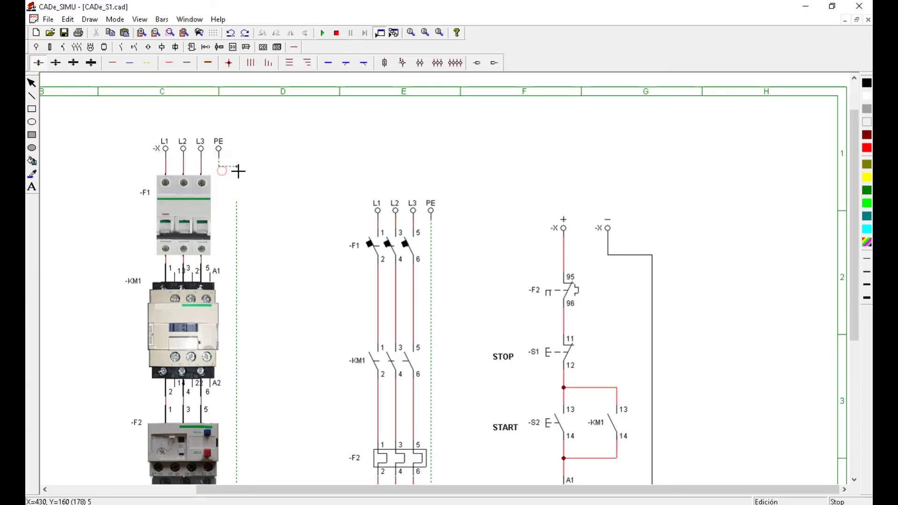
left_click(237, 170)
right_click(240, 204)
scroll(328, 243, "down", 5)
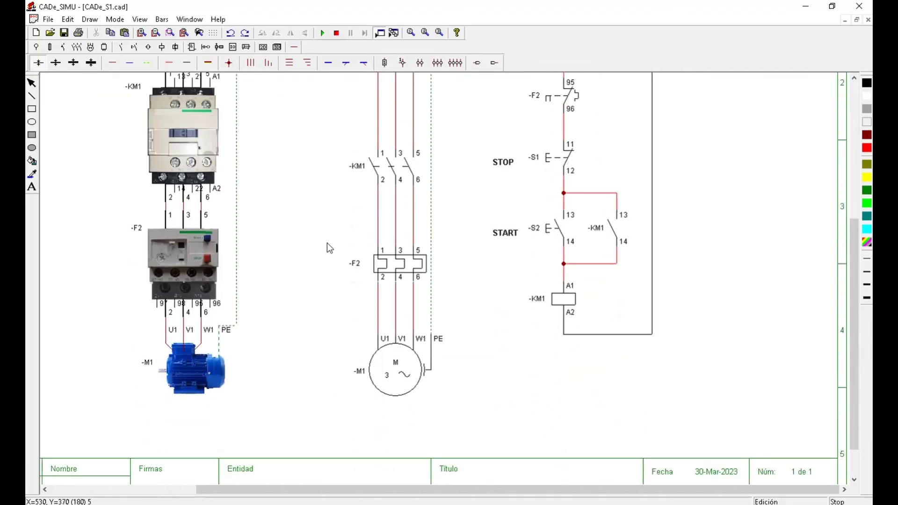
scroll(327, 244, "up", 5)
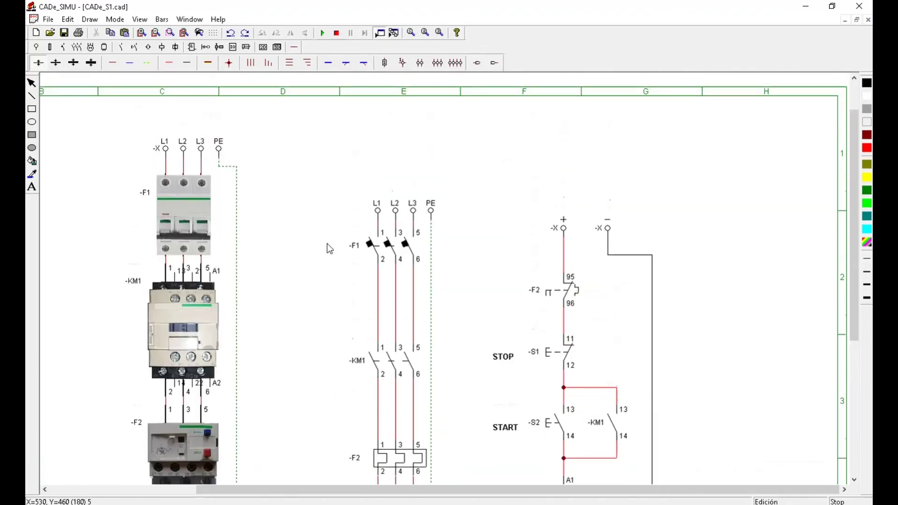
scroll(330, 227, "down", 1)
Zoom to fit, simulate with -F1 closed and START pressed to run M1, then stop
left_click(156, 32)
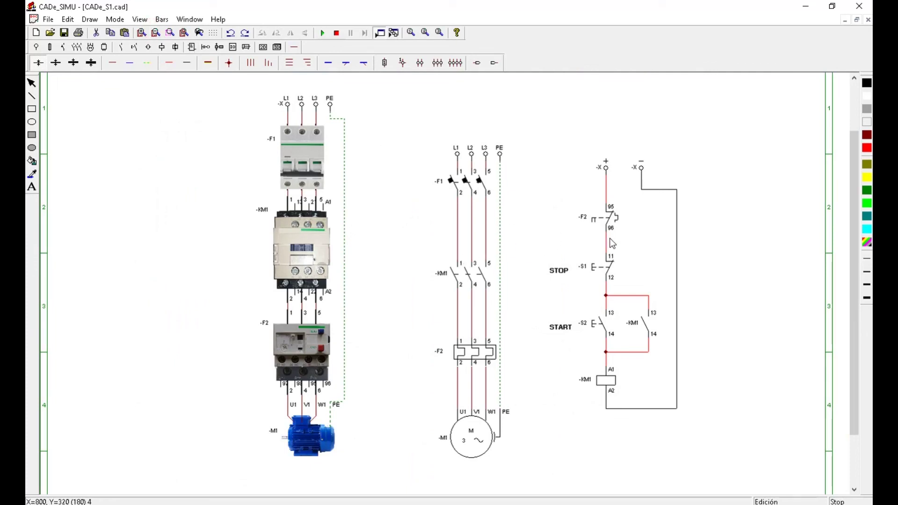
left_click(308, 163)
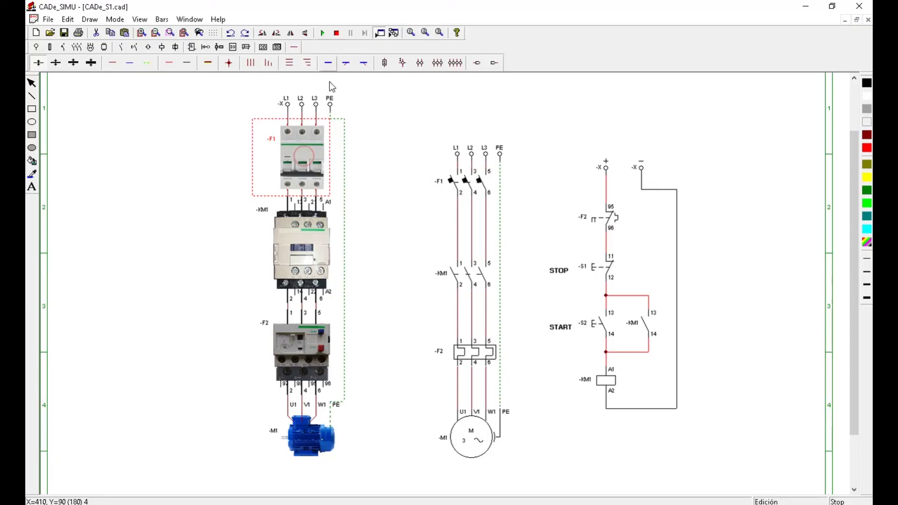
left_click(322, 33)
left_click(315, 172)
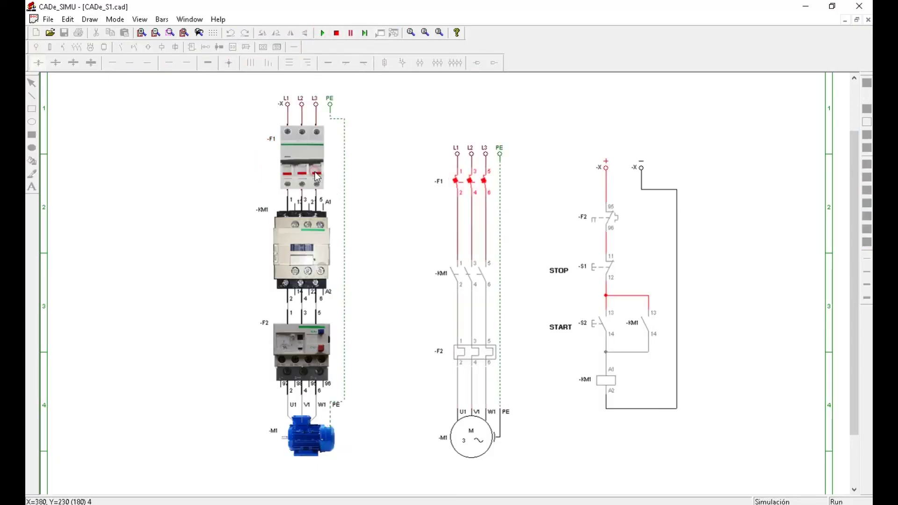
left_click(597, 324)
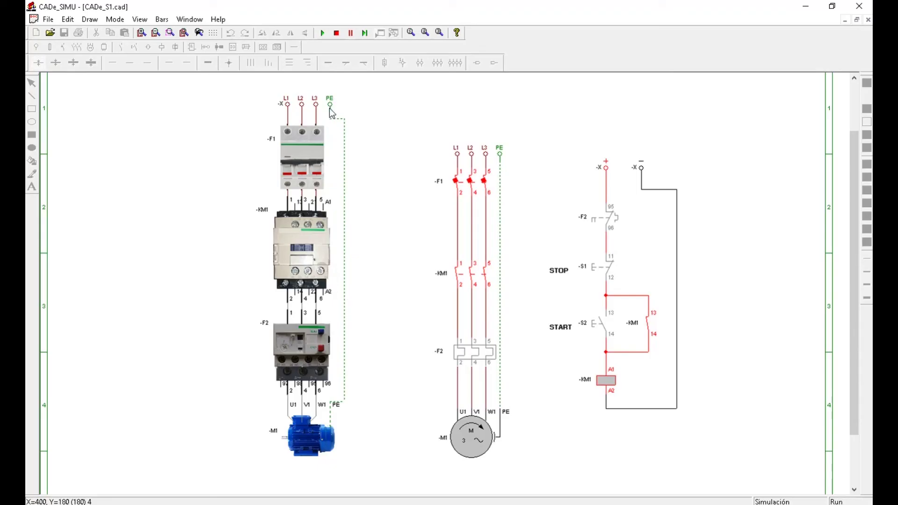
left_click(335, 35)
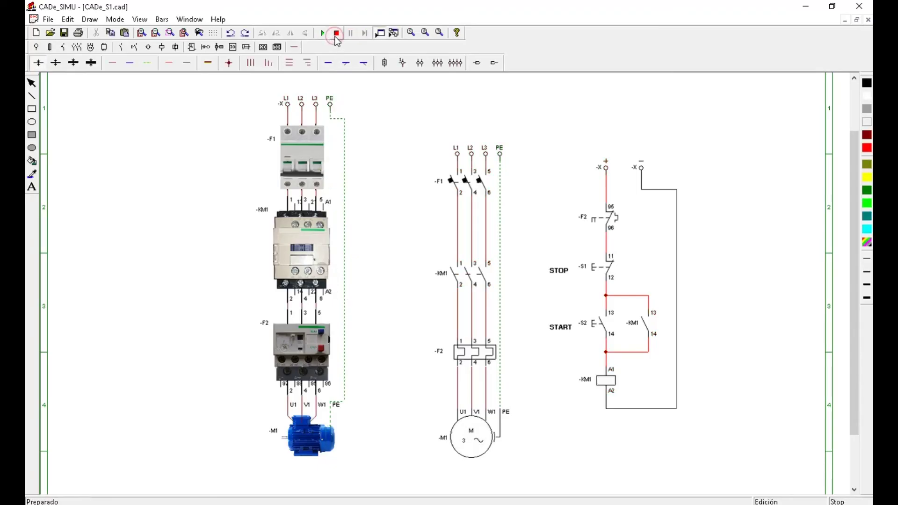